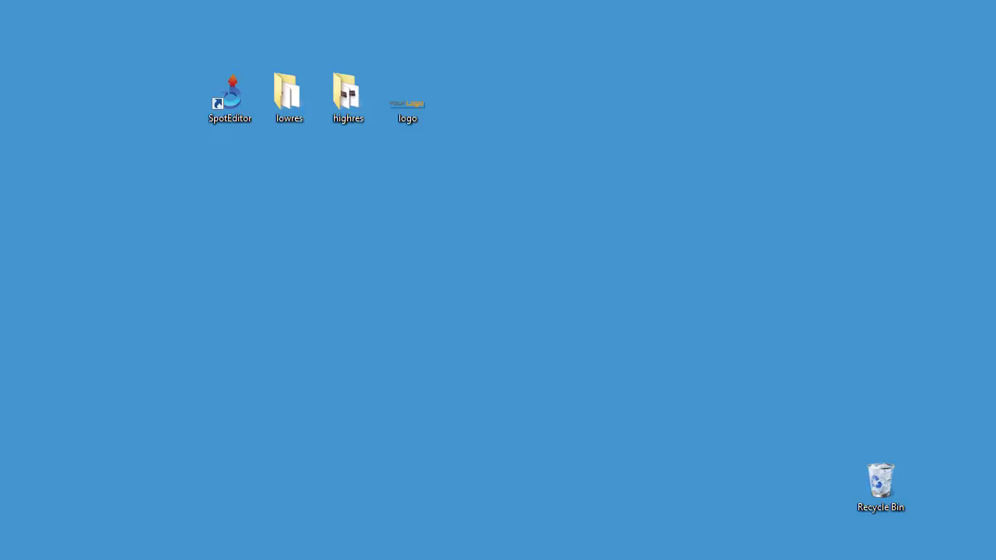
Step: Inspect the images inside the lowres and highres folders
click(238, 112)
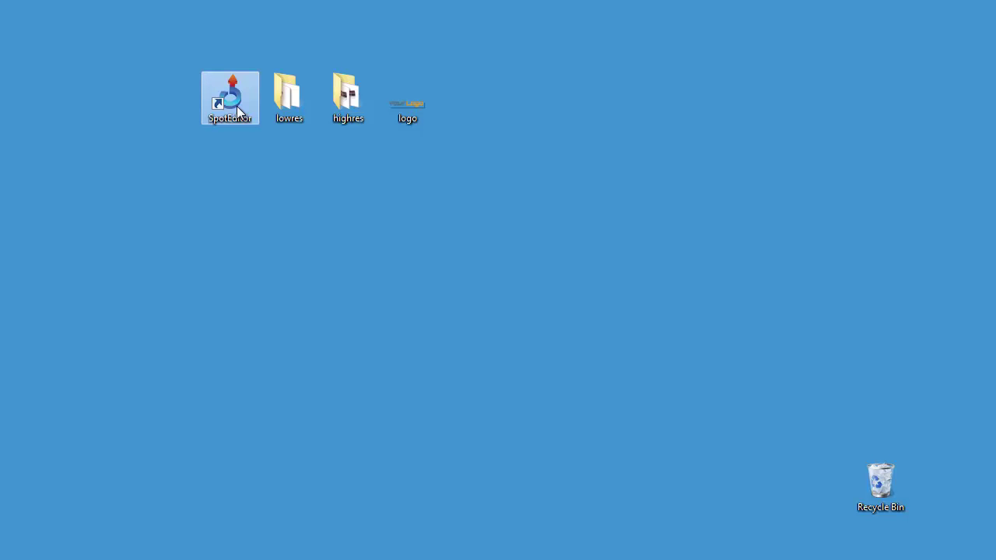
click(287, 107)
double_click(287, 106)
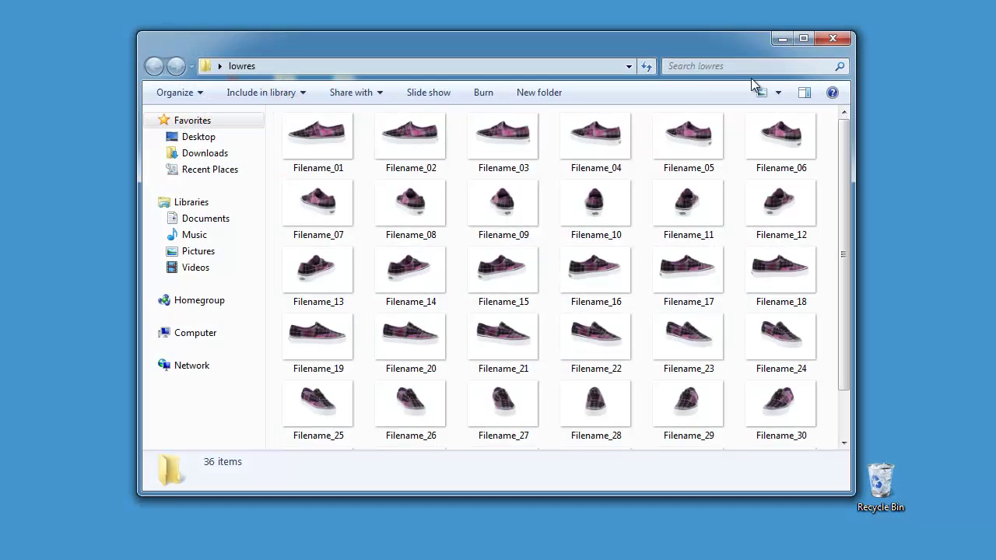
click(832, 37)
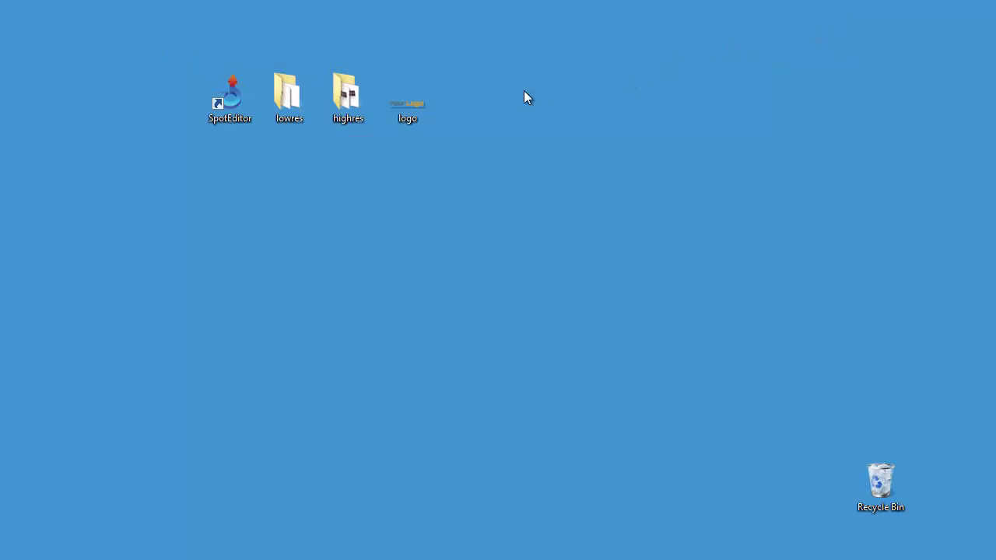
double_click(322, 99)
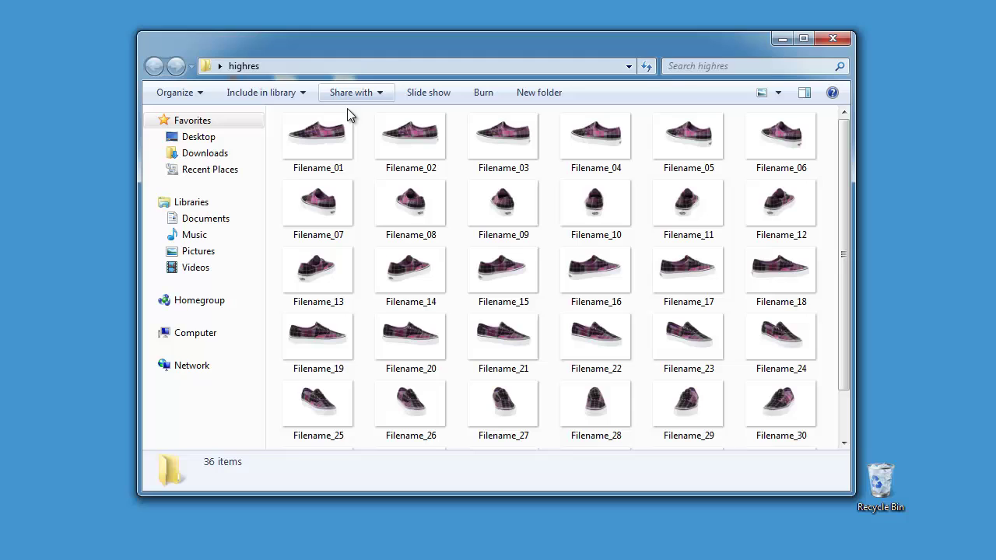
click(831, 37)
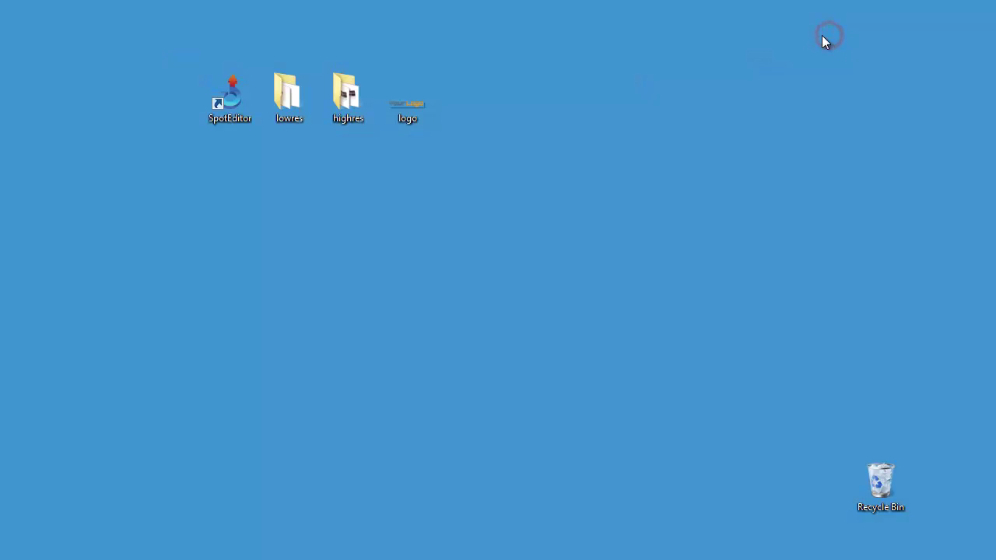
Step: Preview the logo image, then close the preview
double_click(303, 106)
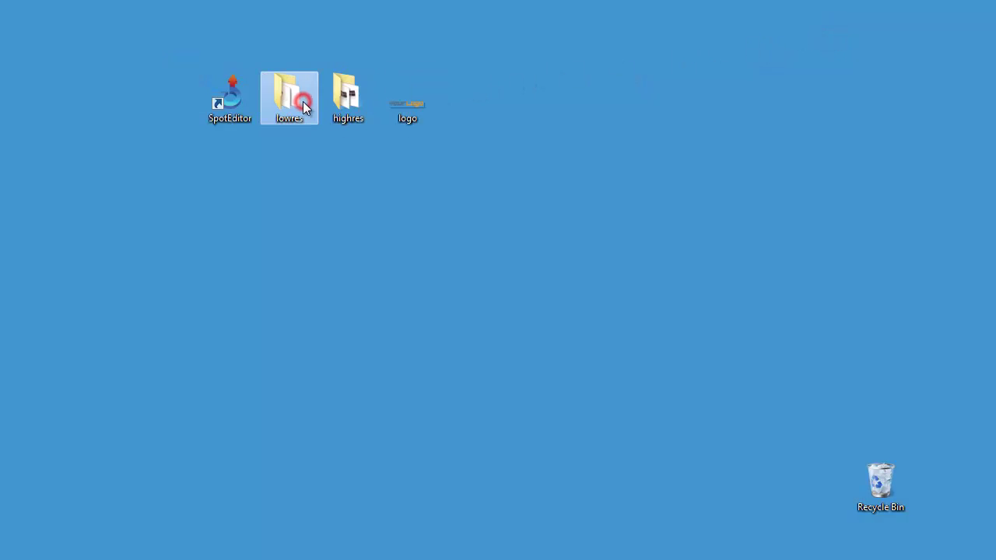
click(349, 113)
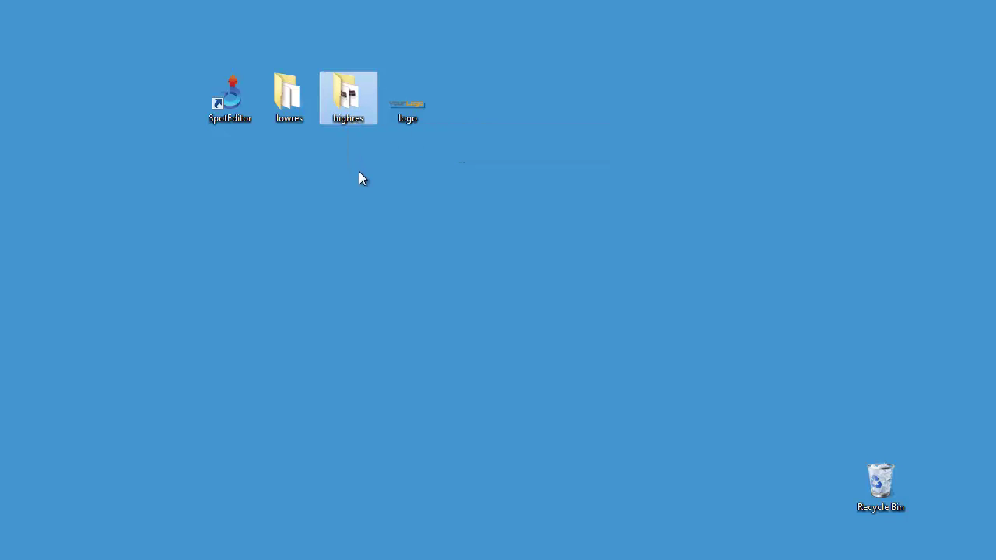
double_click(413, 117)
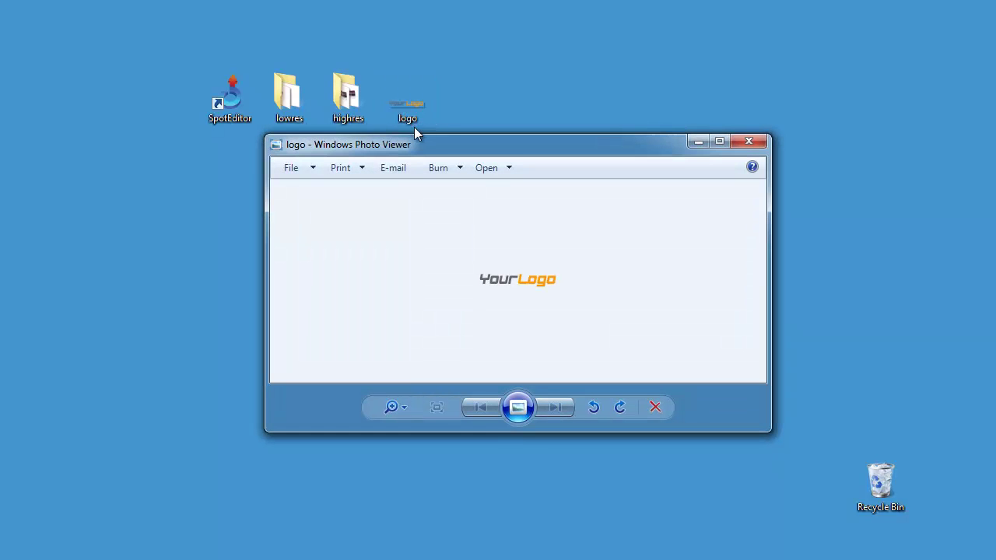
drag(572, 148, 581, 146)
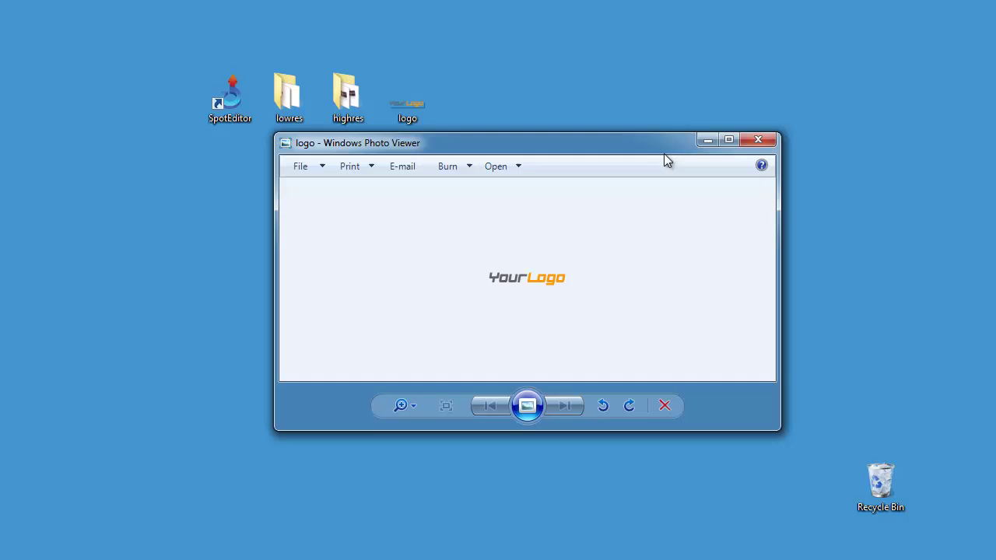
click(756, 144)
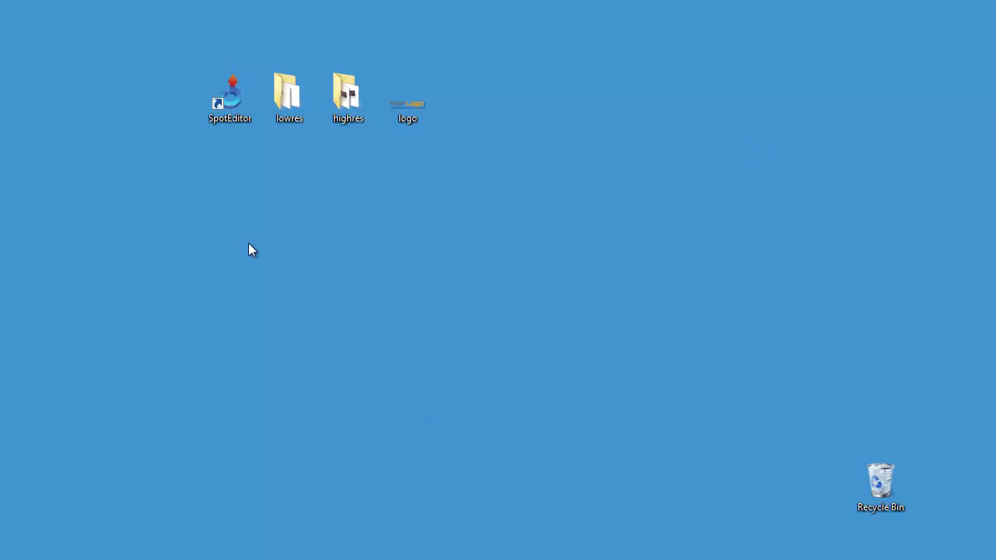
Step: Start a new ShoeTest project in a new ShoeTestProject folder
double_click(223, 105)
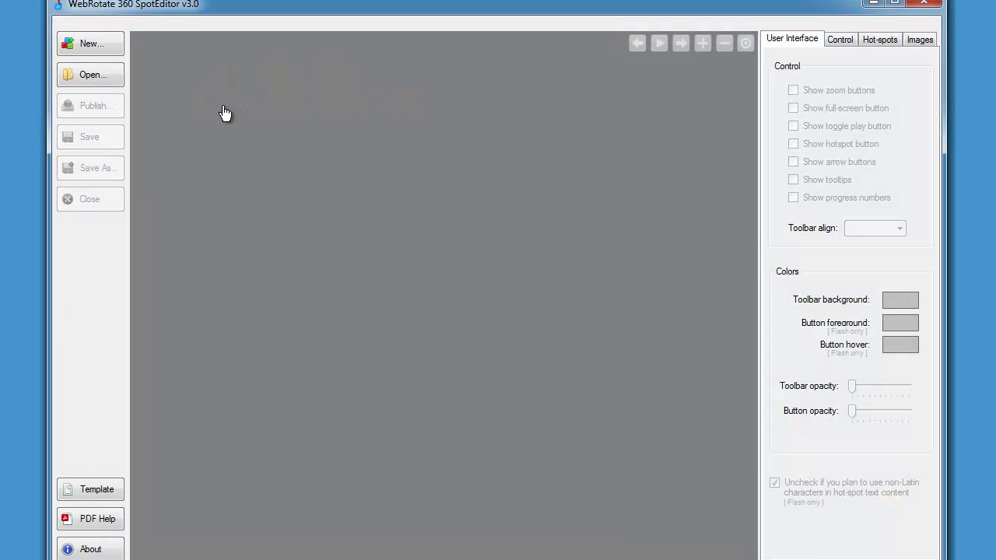
click(108, 47)
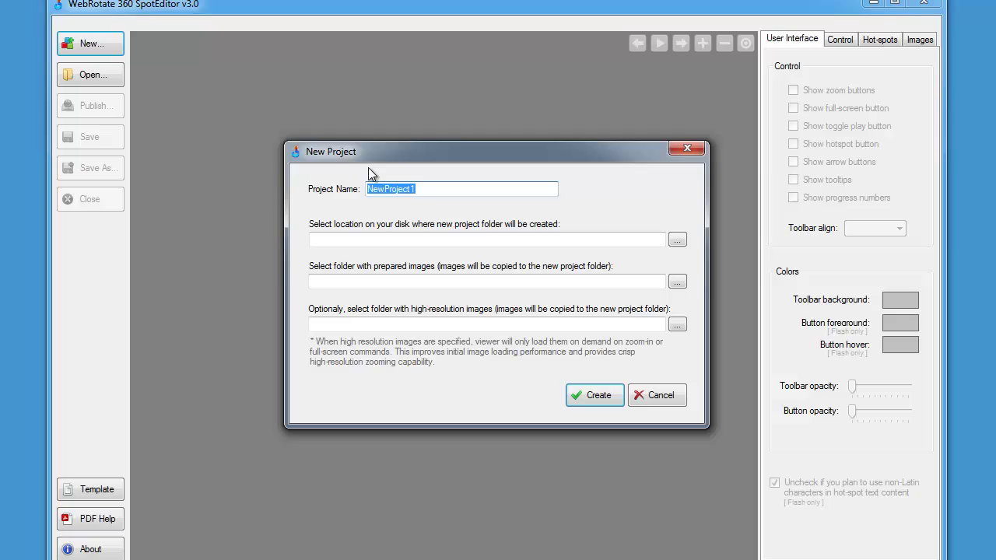
text(ShoeTest)
click(676, 239)
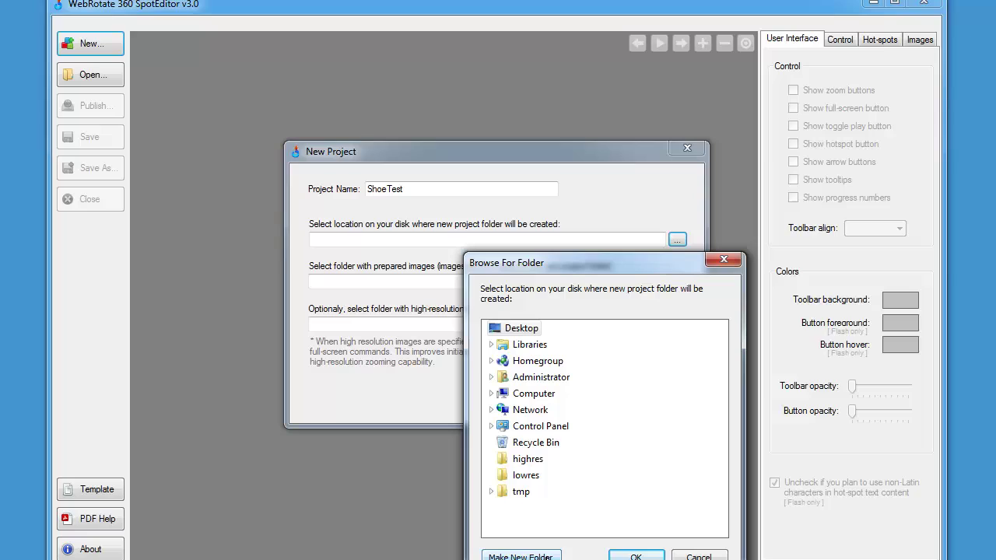
click(533, 555)
text(Sho)
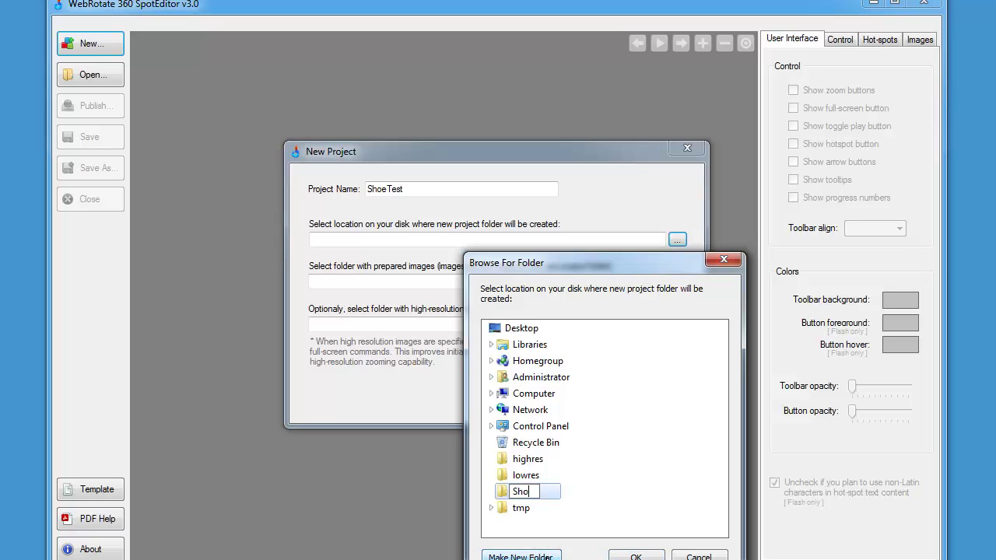
text(eTestProject)
key(Return)
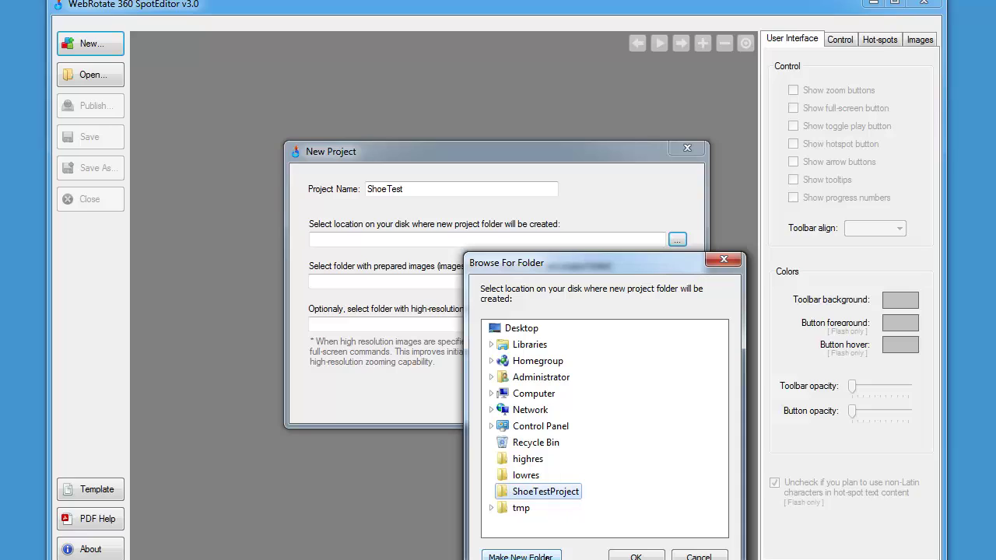
key(Return)
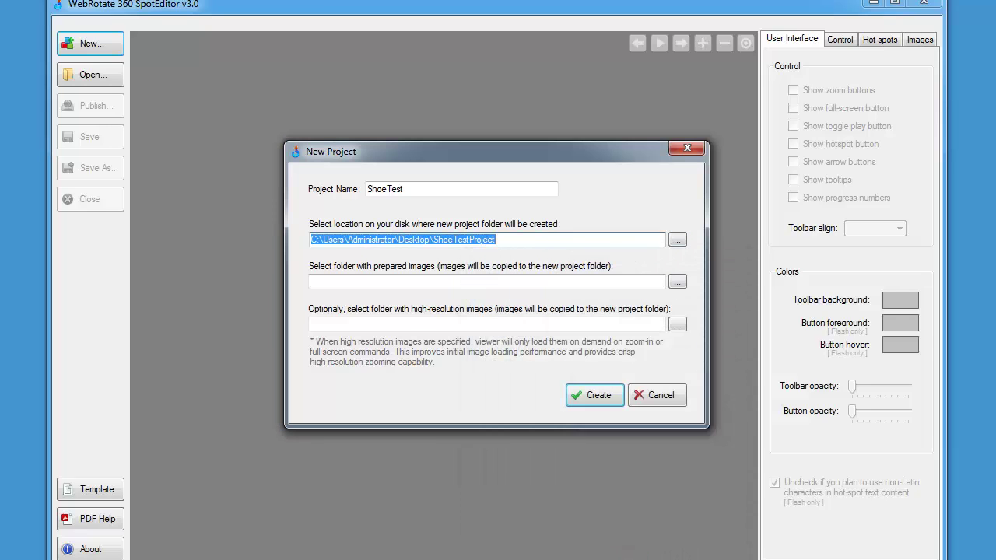
Step: Use lowres as prepared images and highres as high-resolution images, then create it
click(677, 282)
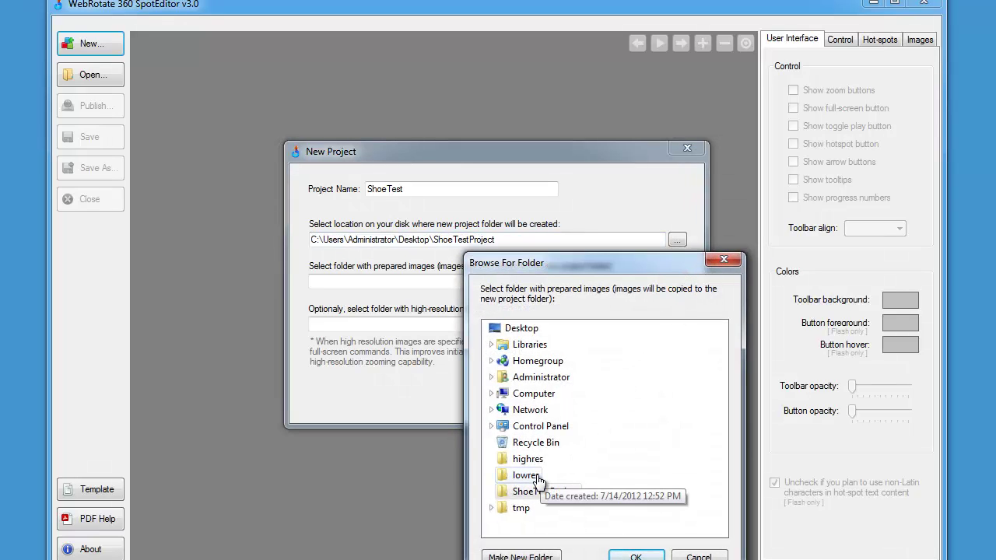
click(534, 476)
click(636, 557)
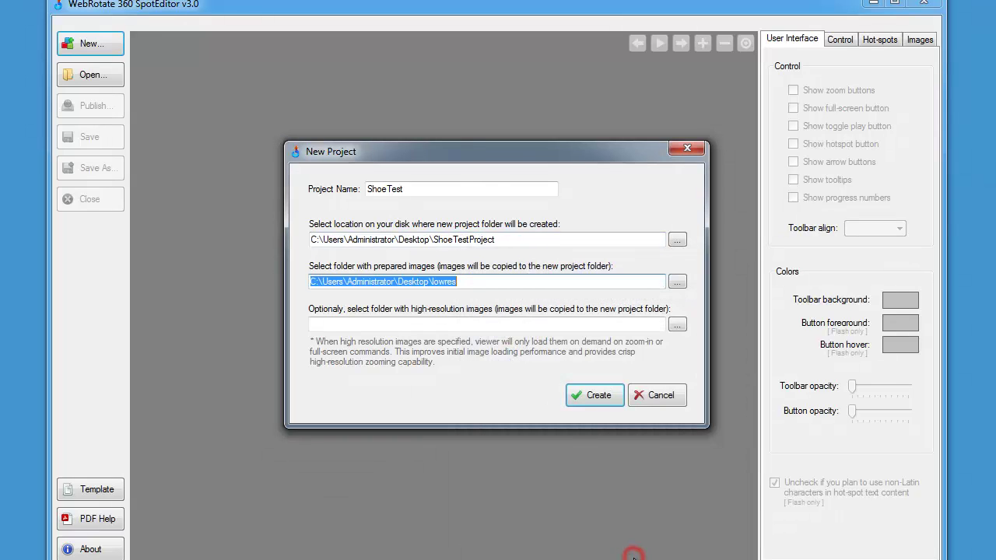
click(677, 325)
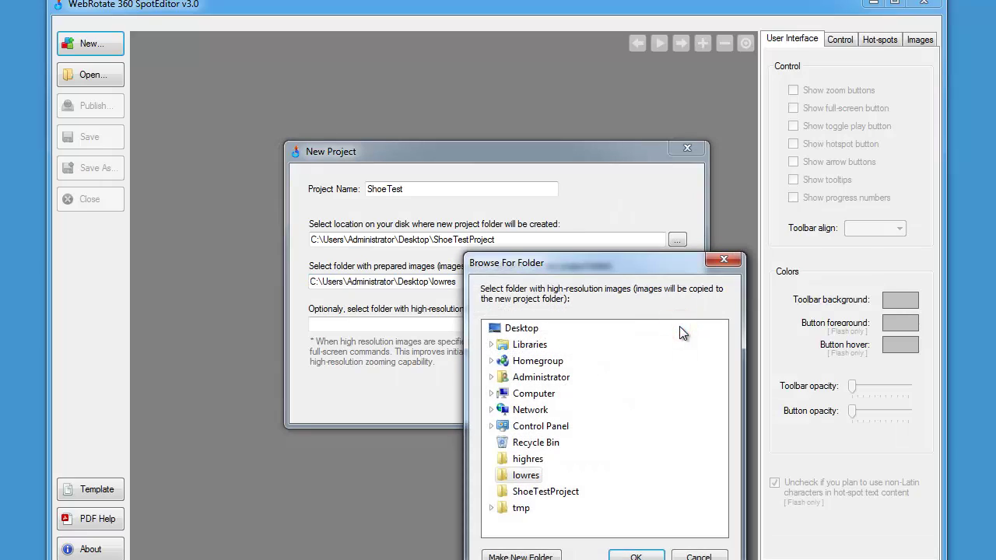
click(523, 459)
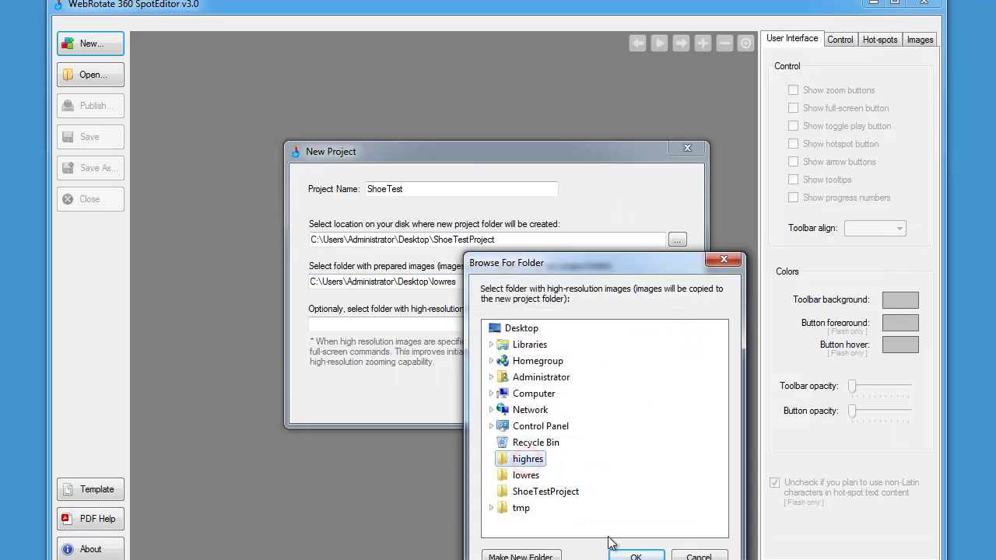
click(634, 557)
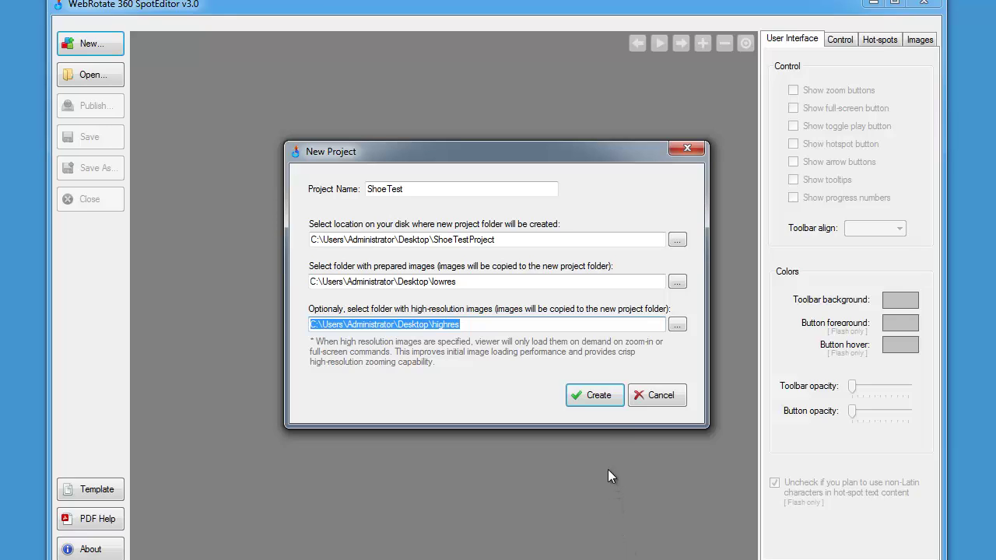
click(599, 397)
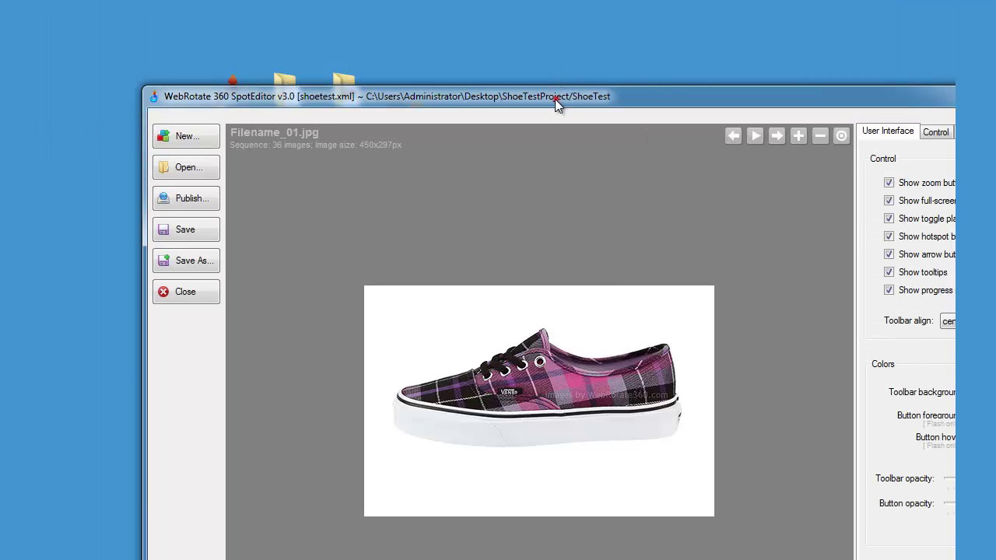
Step: Spin the plaid shoe by dragging, then step it backward and forward to check rotation
drag(554, 98, 460, 4)
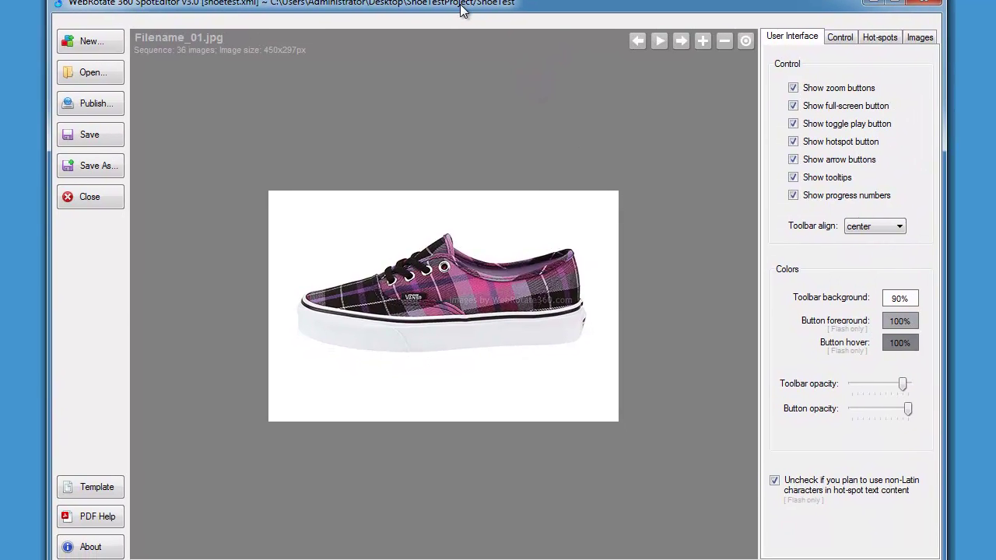
drag(398, 296, 420, 317)
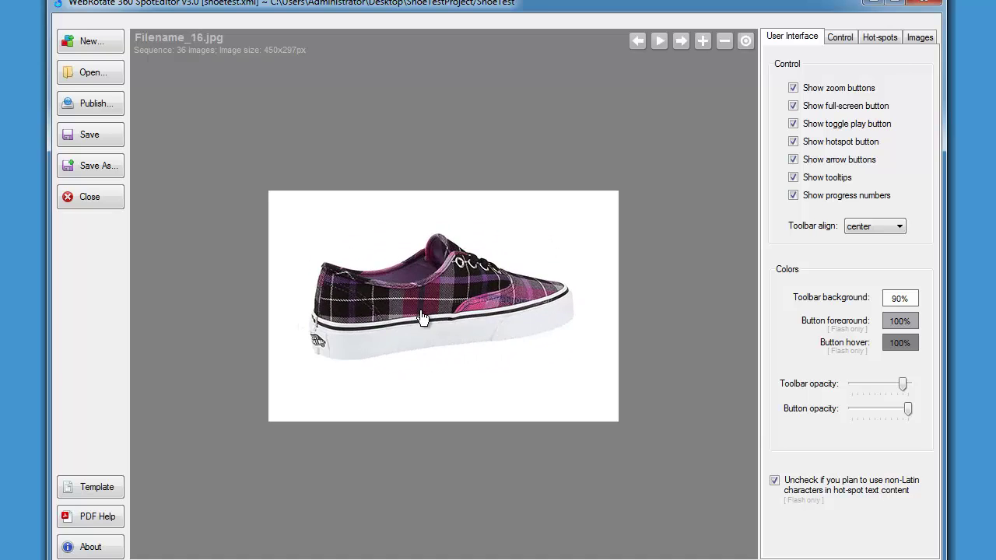
click(637, 41)
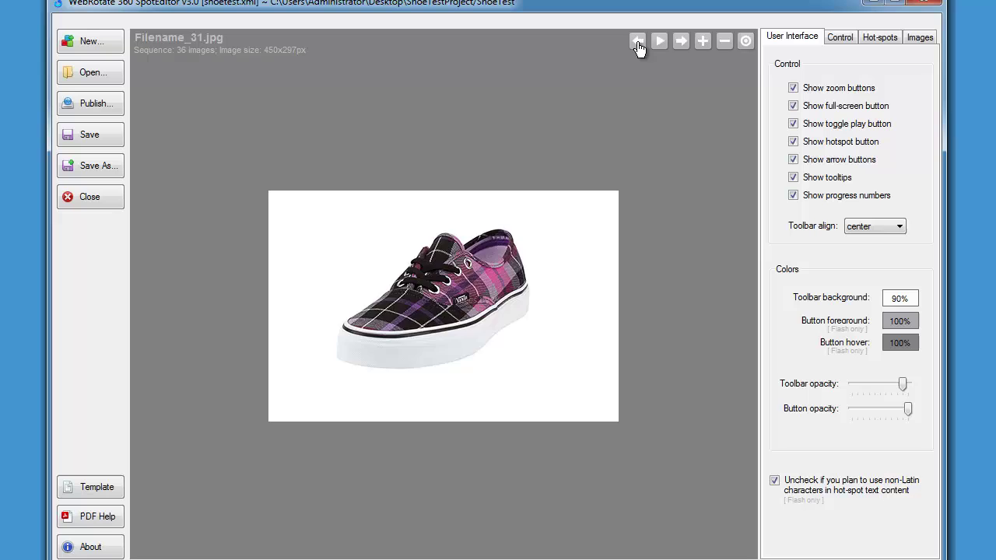
click(683, 41)
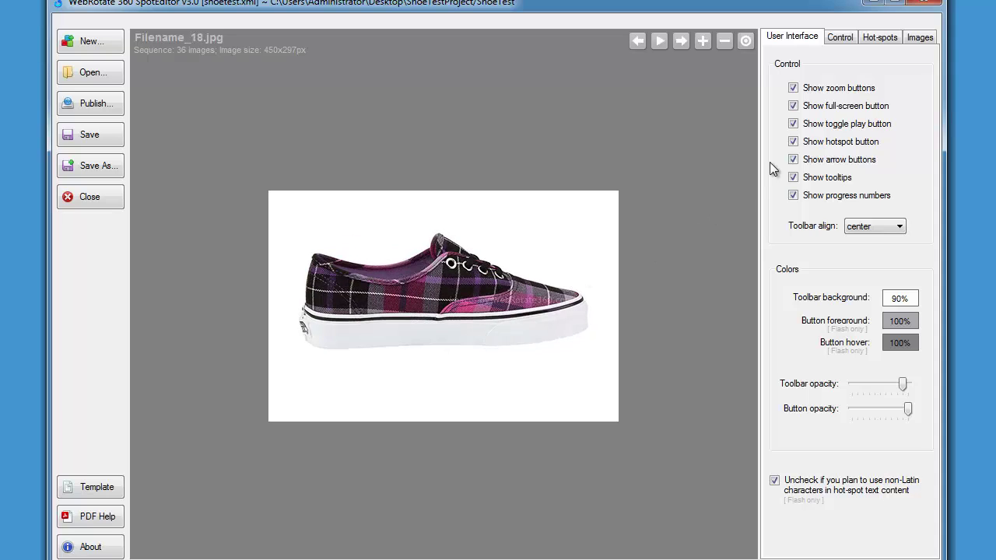
Step: Check the high-res shoe rotation, save the ShoeTest project and bring up Publish settings
click(917, 41)
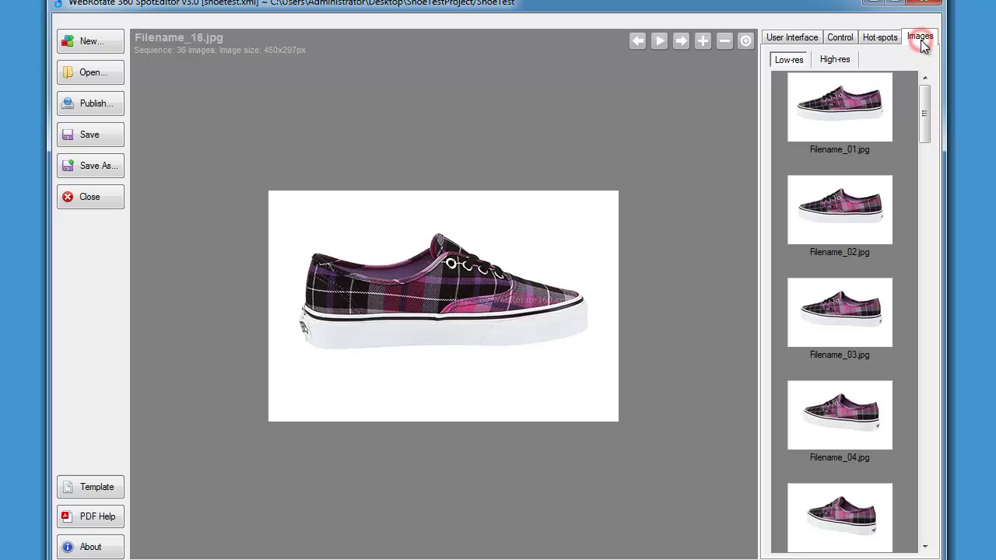
click(842, 62)
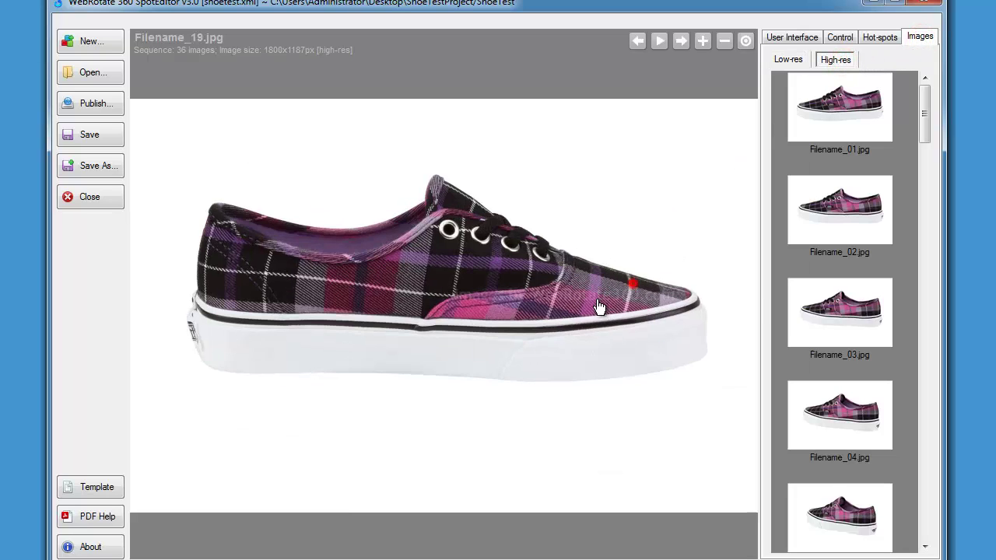
drag(599, 307, 563, 330)
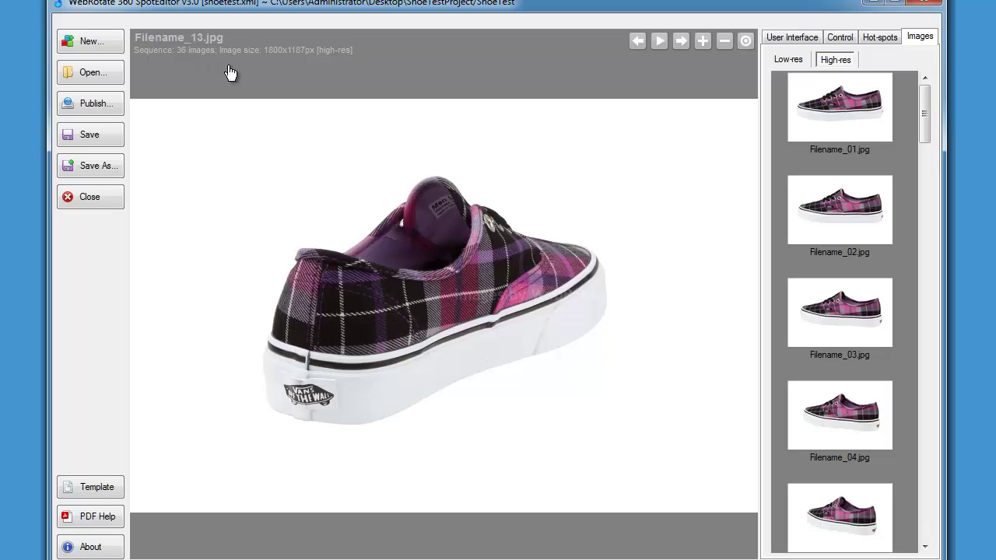
key(ctrl+s)
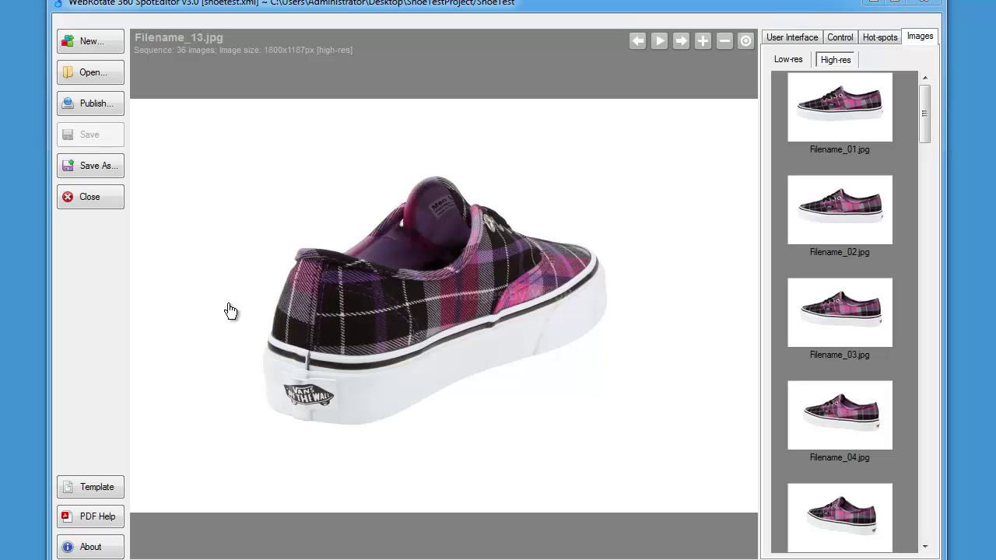
click(93, 107)
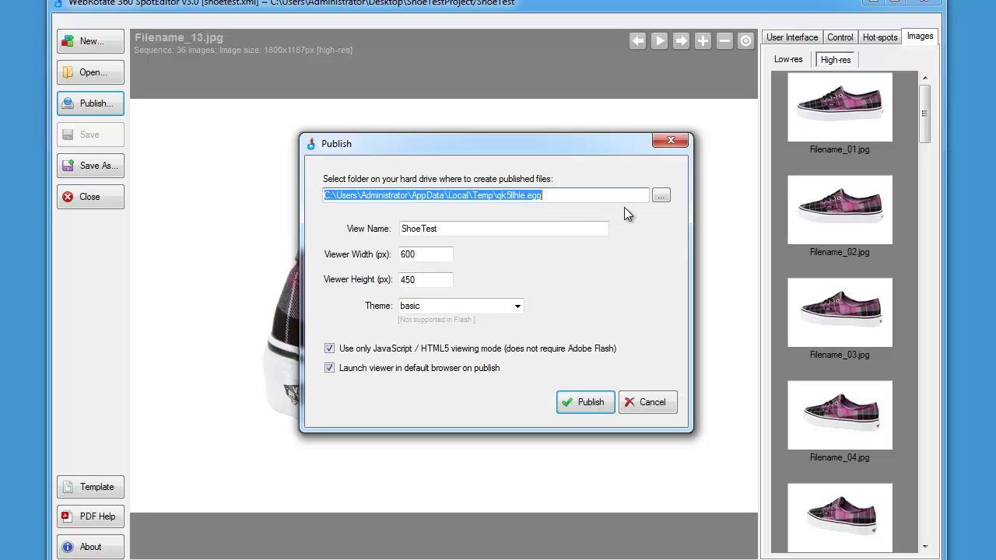
Step: Set the output folder to a new Desktop folder named ShoeTestPublish
click(660, 197)
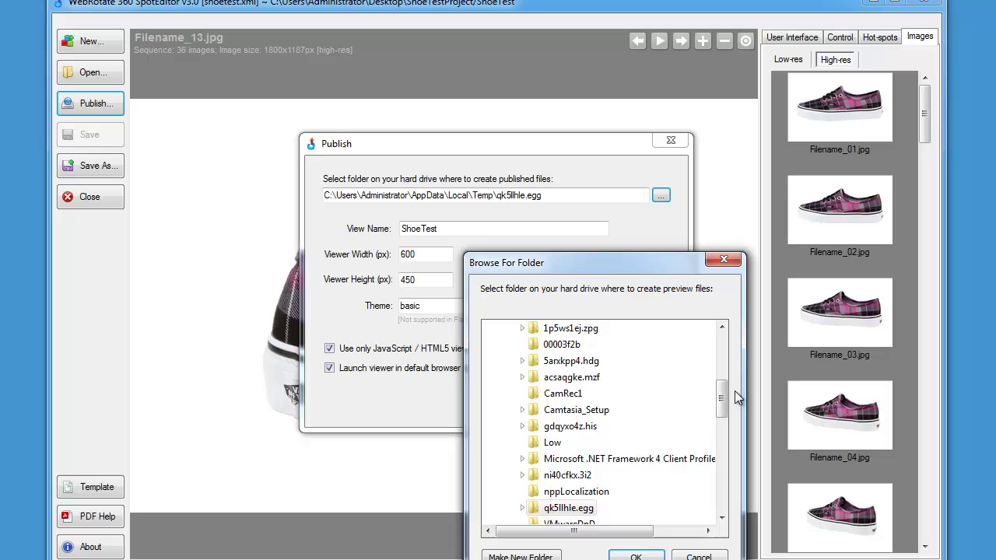
drag(722, 399, 725, 341)
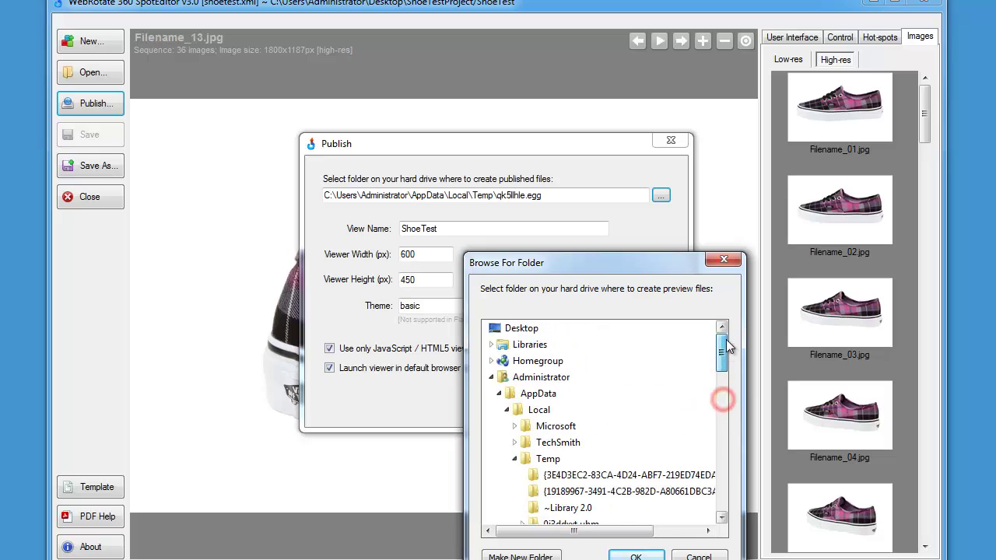
click(520, 328)
click(534, 553)
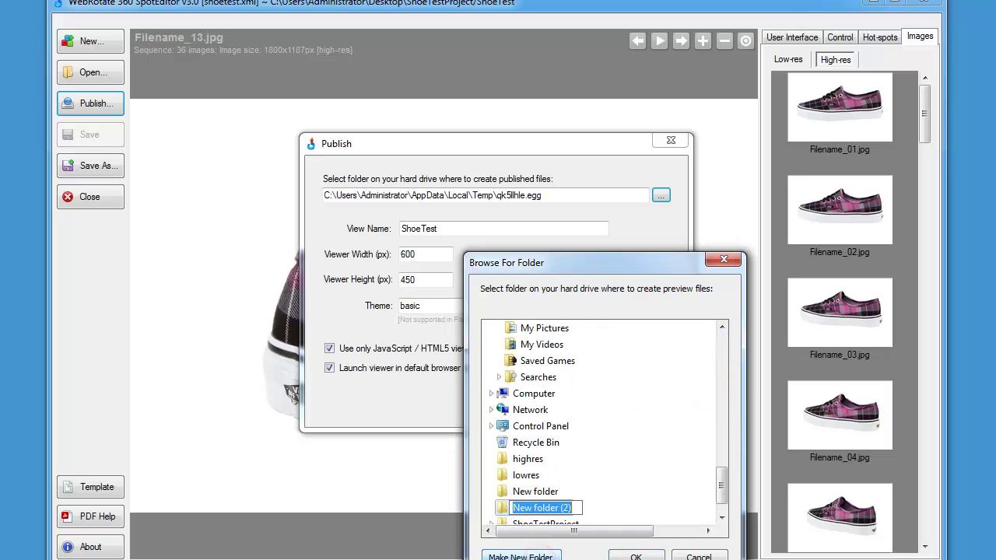
text(ShoeTest)
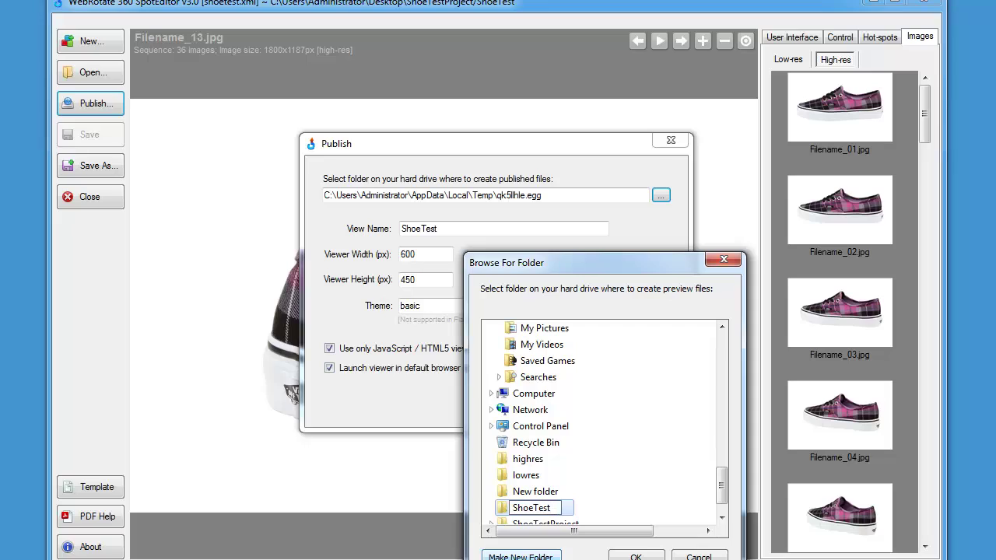
text(Publish)
key(Return)
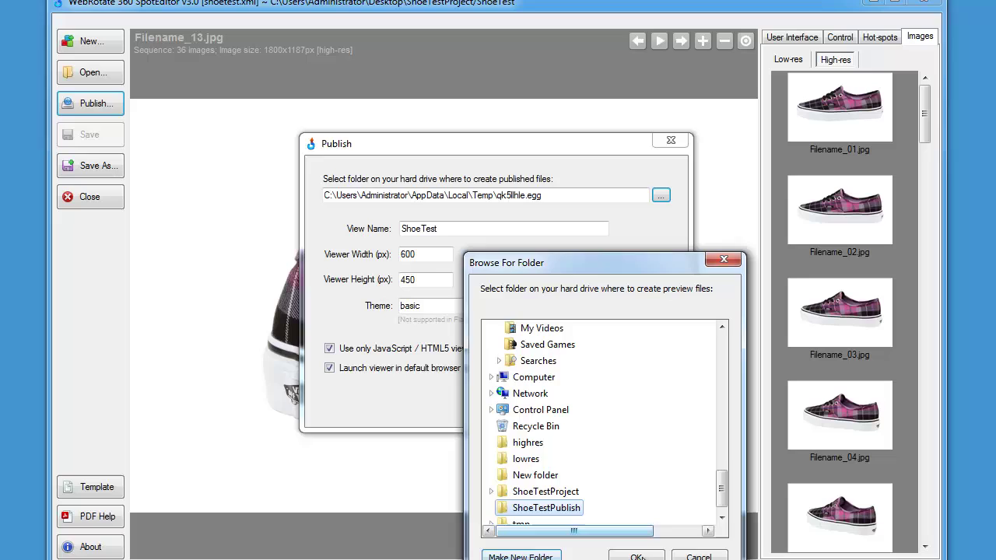
click(636, 557)
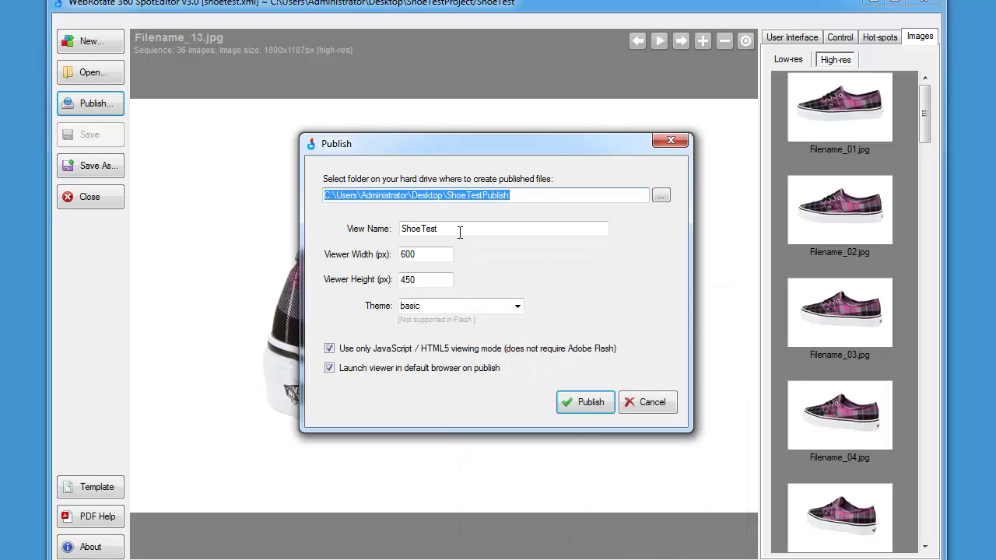
Step: Keep name ShoeTest, 600x450 size and the basic theme, then publish the viewer
click(459, 230)
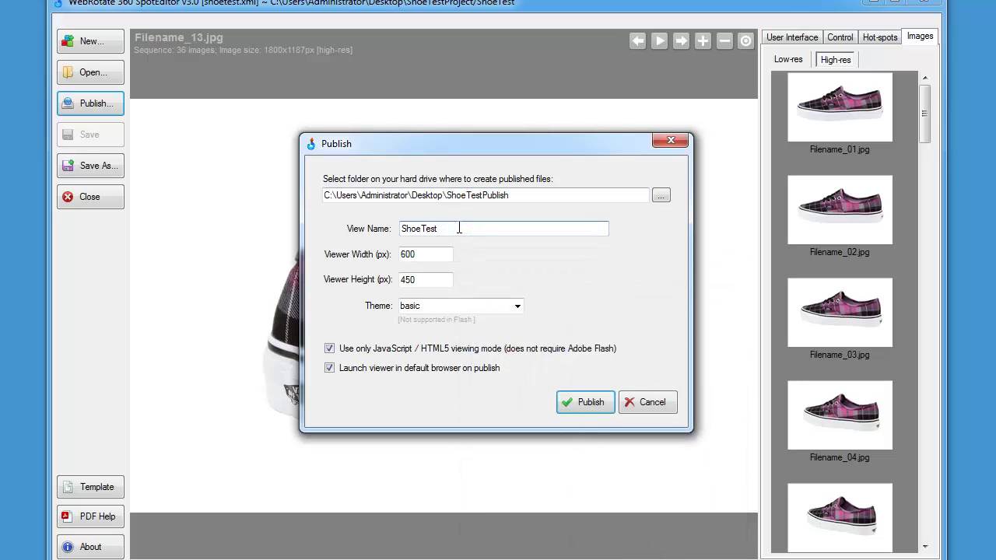
click(446, 254)
click(437, 277)
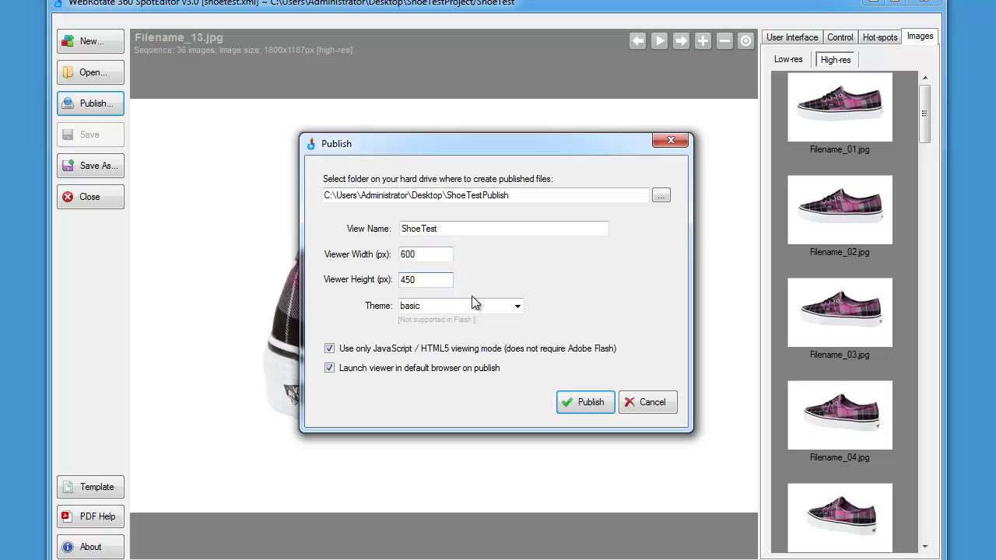
click(516, 307)
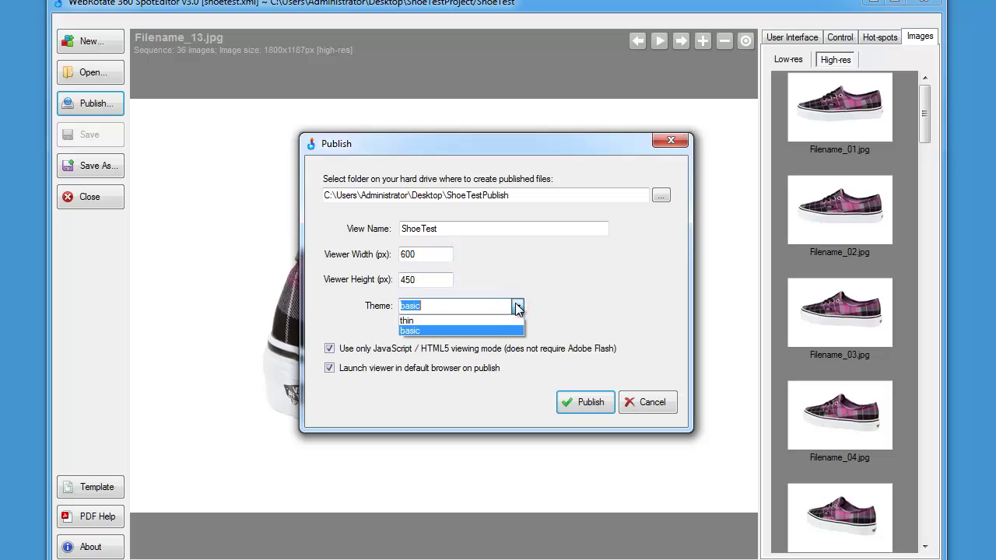
click(516, 308)
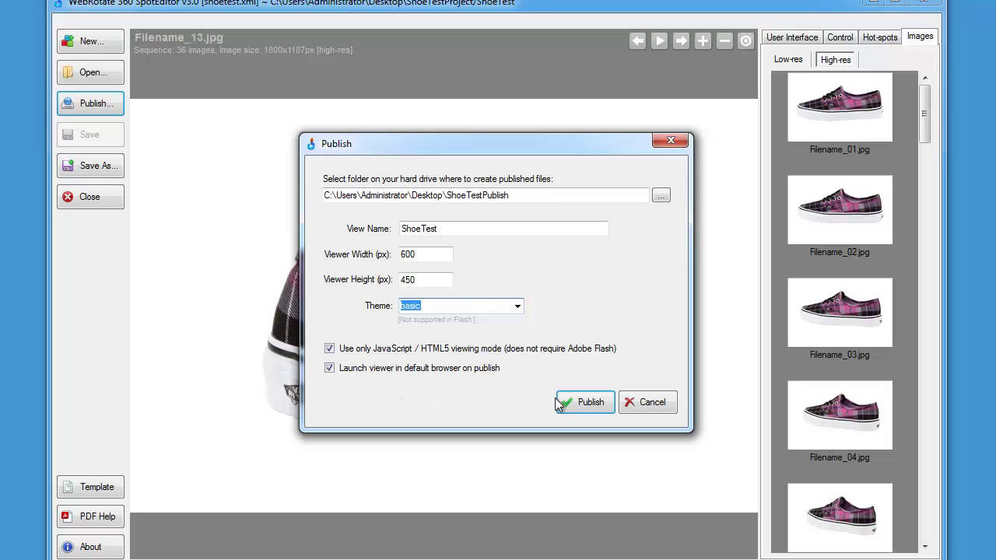
click(583, 402)
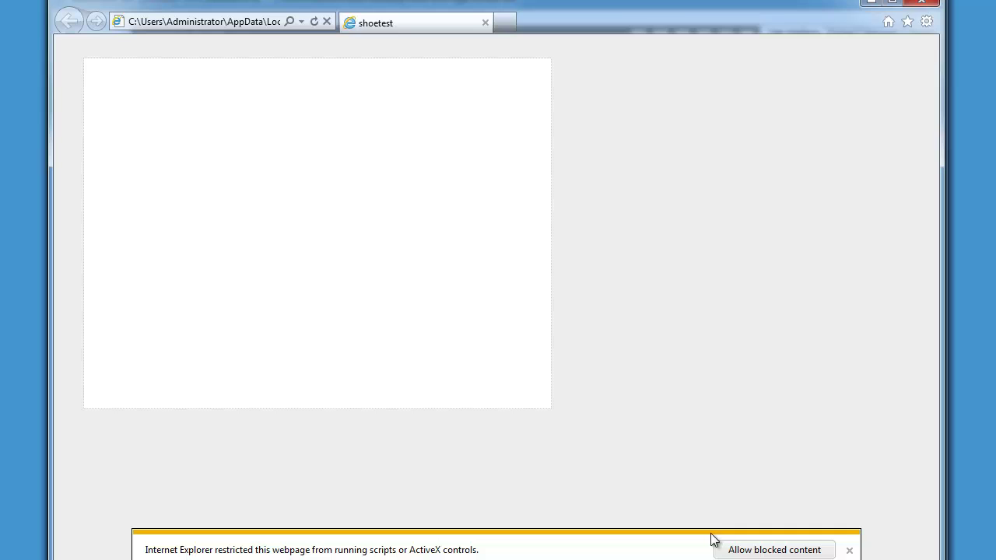
Step: Allow the blocked content, then rotate, zoom in and zoom out the shoe in the browser
click(746, 549)
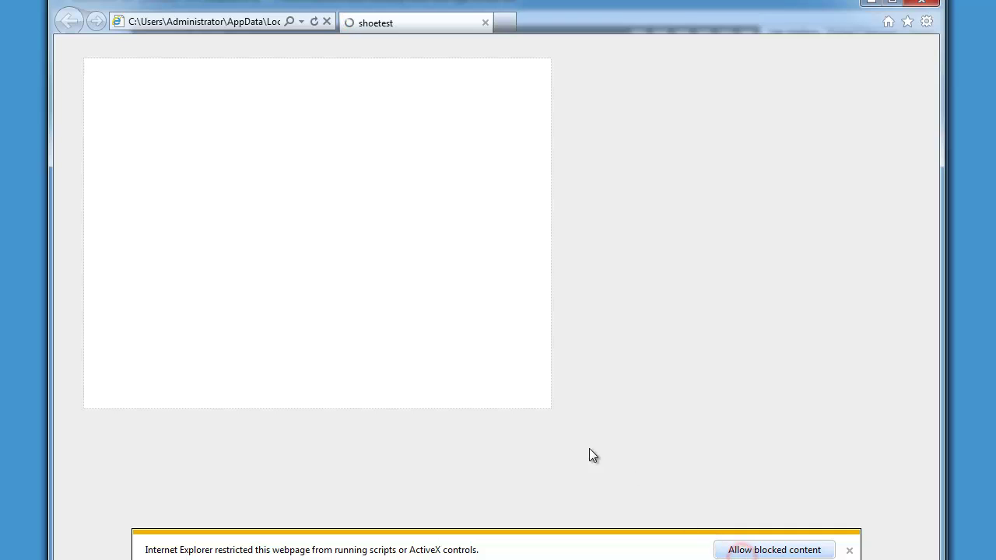
drag(416, 300, 364, 309)
click(331, 394)
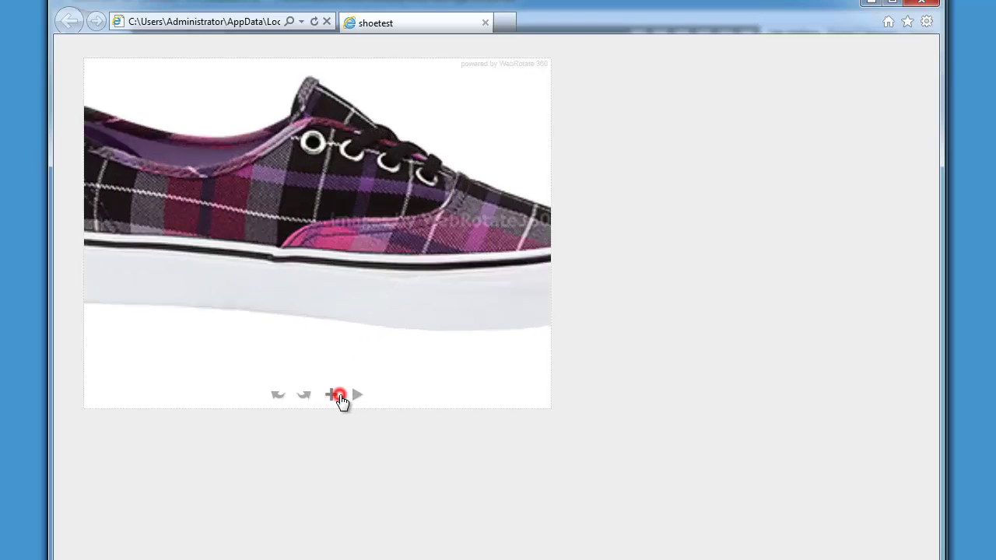
click(279, 395)
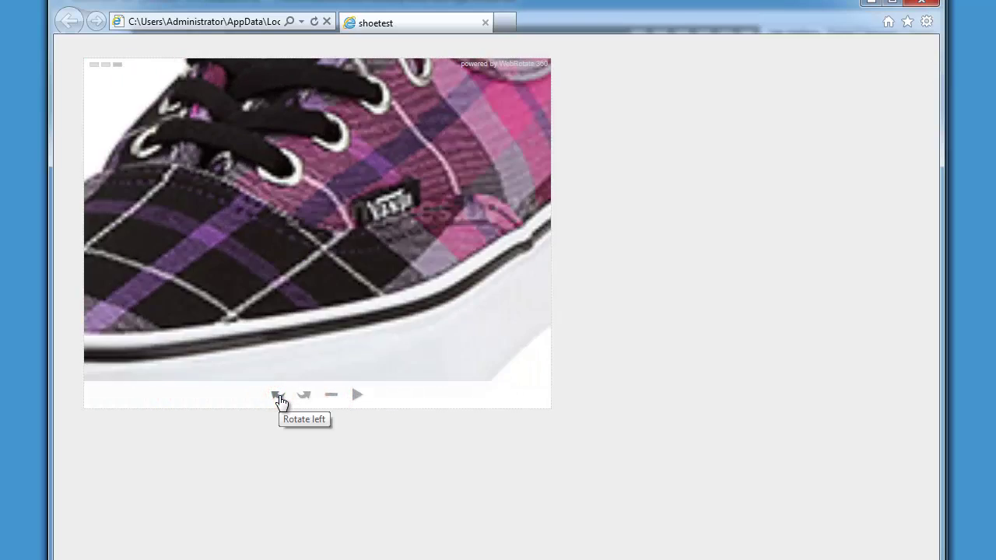
click(329, 396)
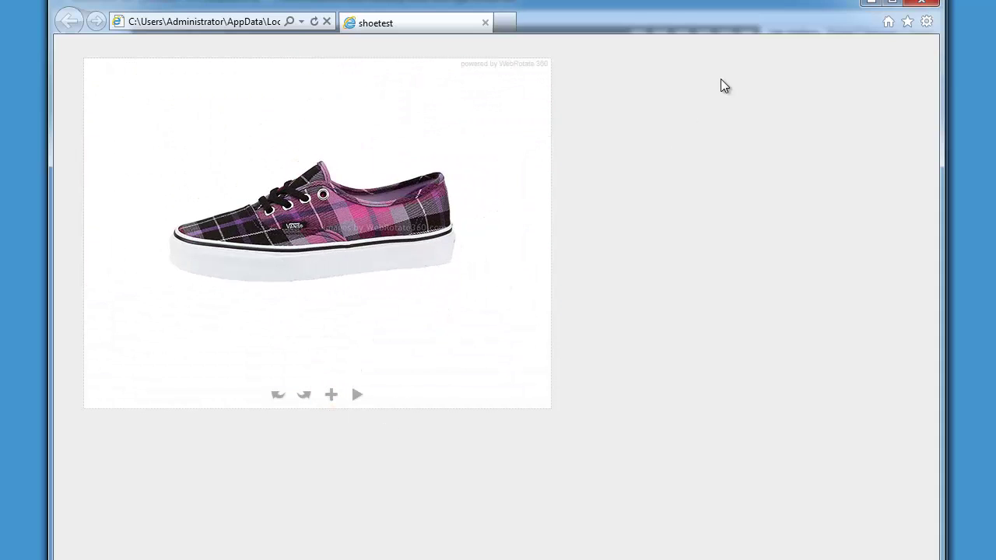
Step: Minimize the browser, cancel the Publish dialog, and close the project and SpotEditor
click(867, 3)
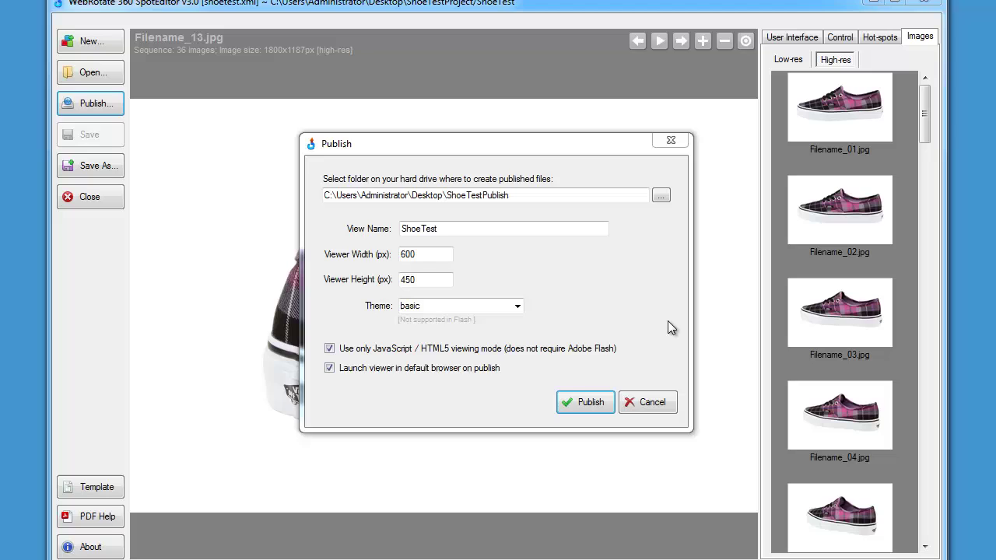
click(667, 406)
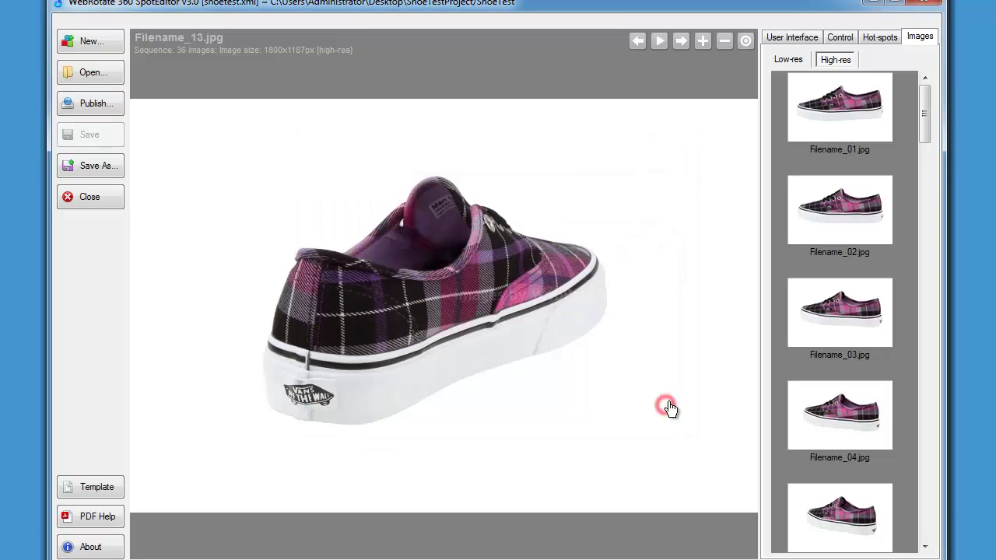
click(930, 4)
click(923, 5)
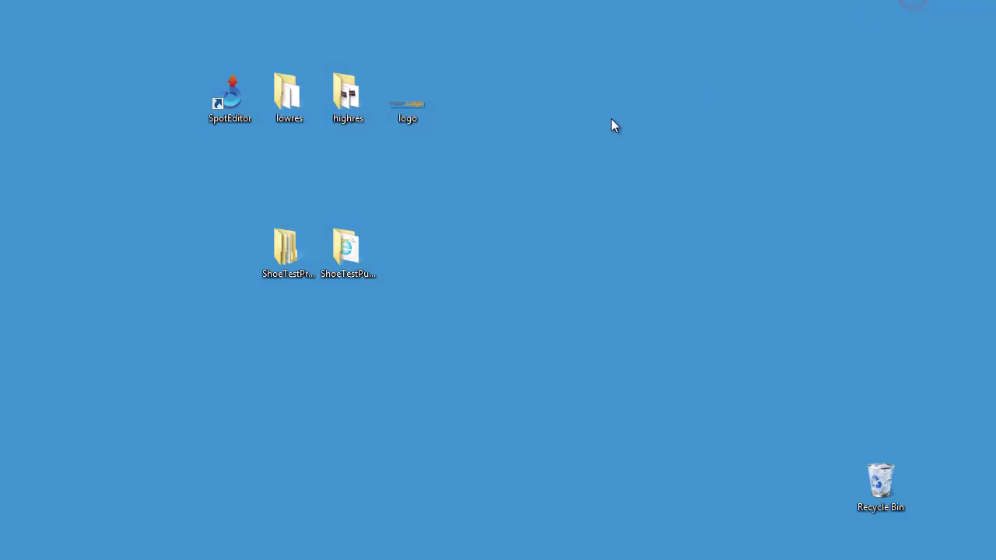
Step: Browse ShoeTestPublish > 360_assets > ShoeTest > images, then go back and select shoetest XML
double_click(348, 253)
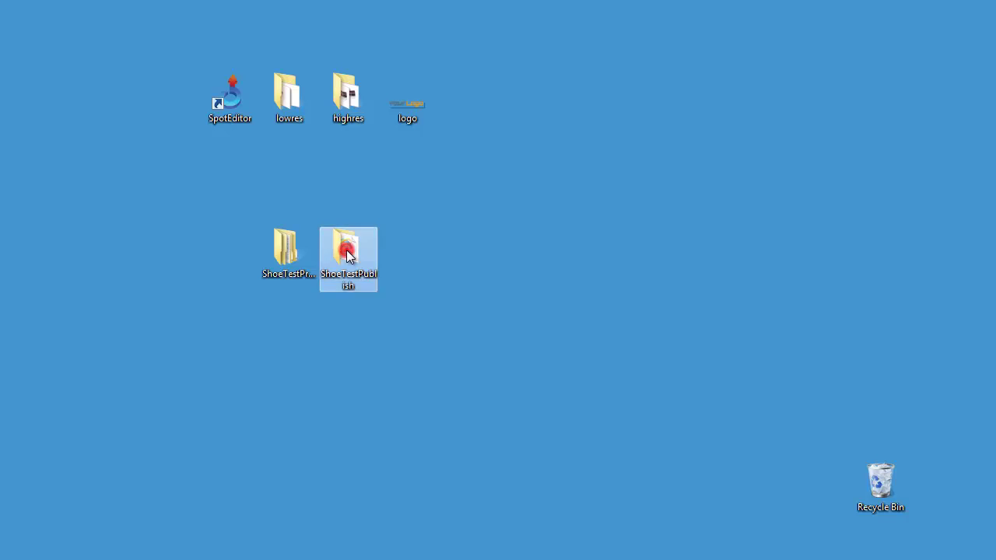
click(315, 140)
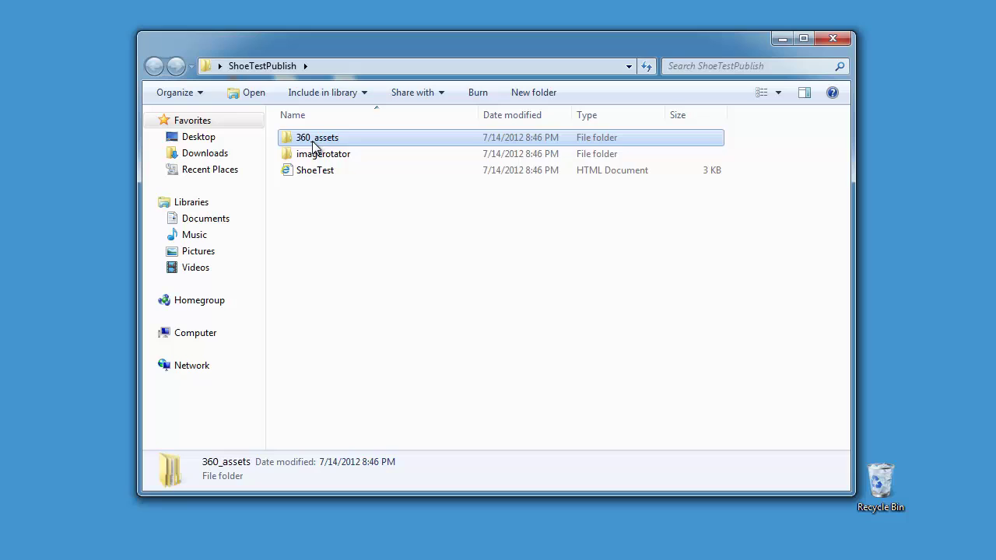
double_click(315, 146)
double_click(315, 146)
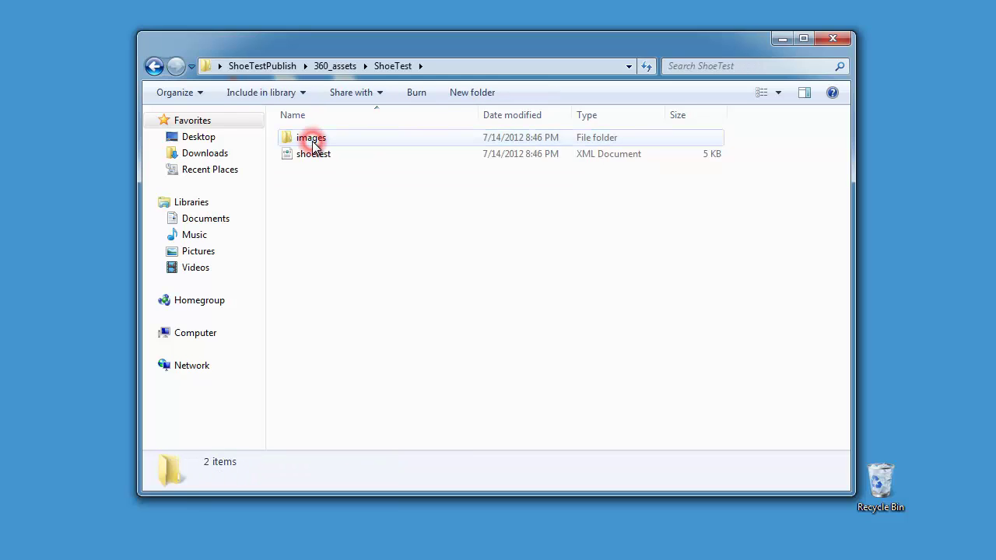
double_click(315, 145)
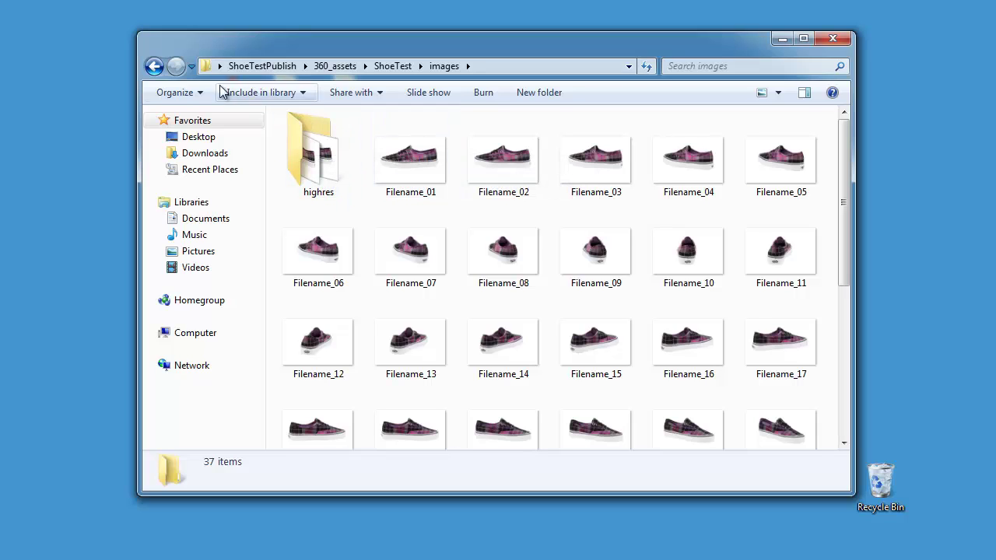
click(159, 69)
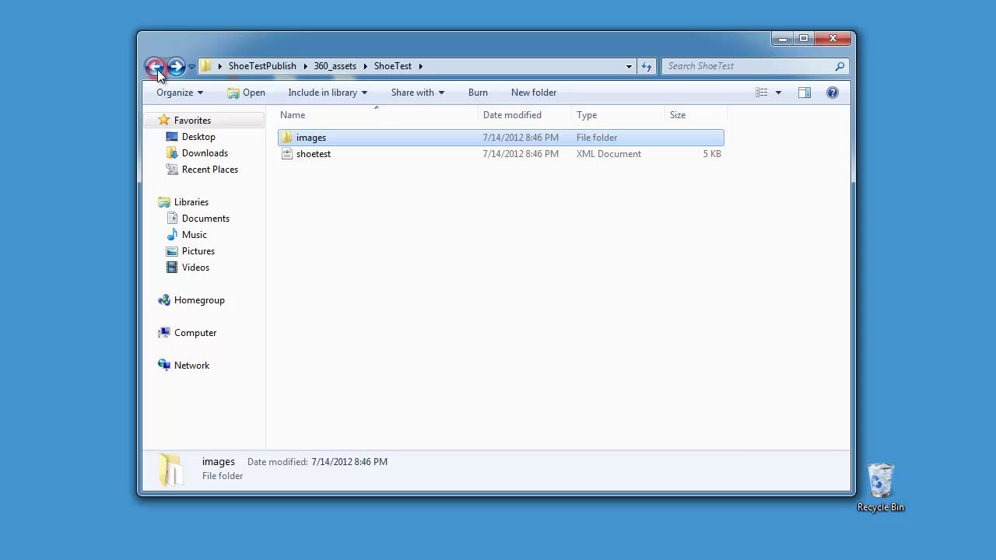
click(323, 158)
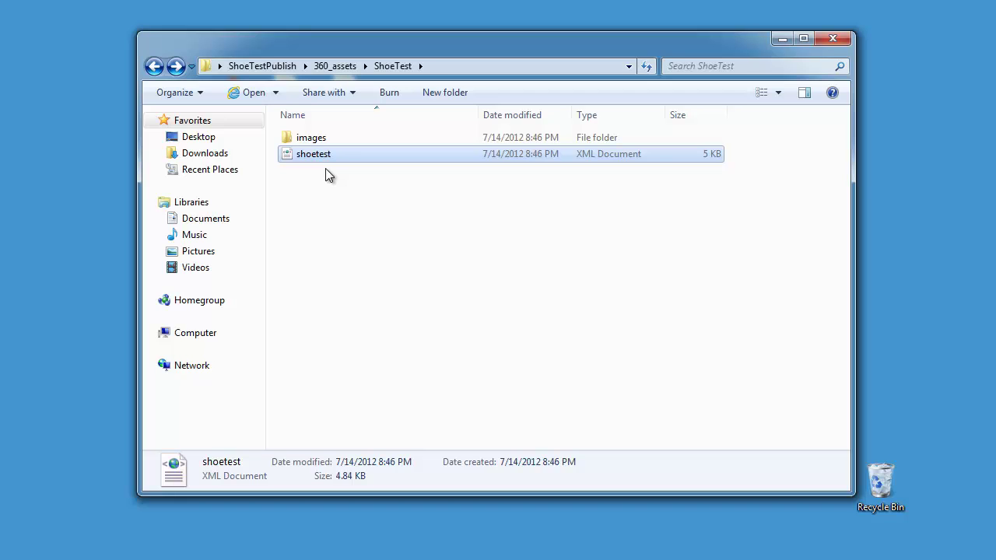
Step: Look inside imagerotator > html, then return to ShoeTestPublish and select ShoeTest.html
click(158, 68)
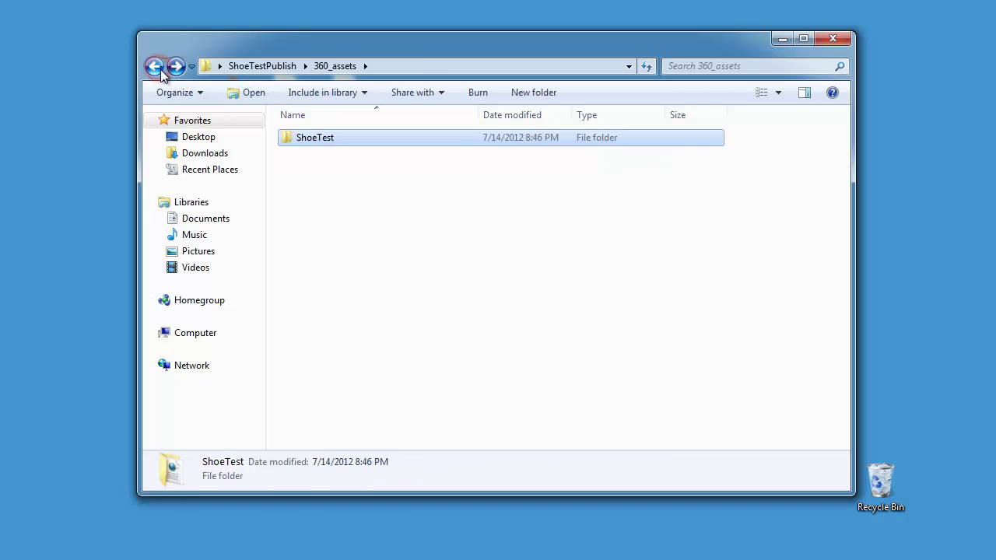
click(158, 67)
click(298, 158)
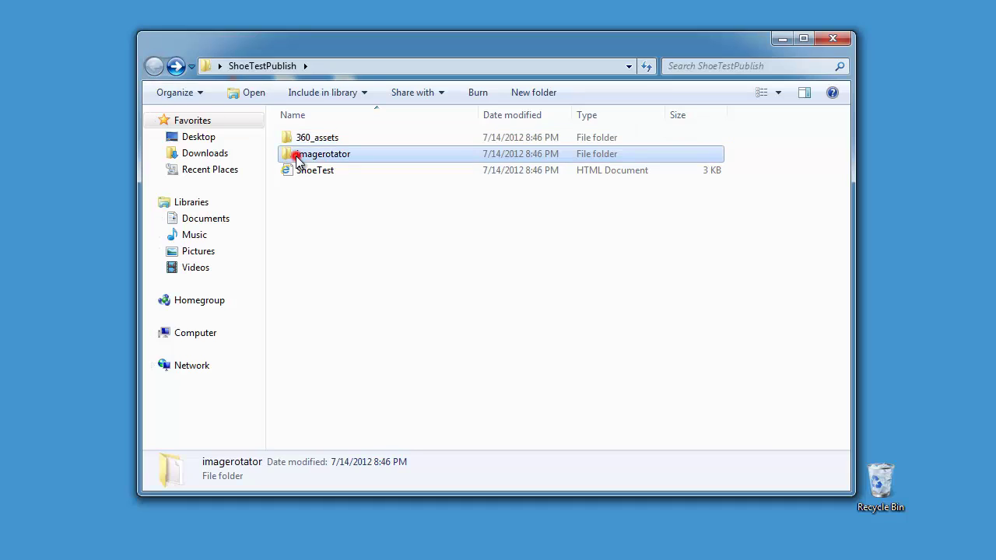
double_click(299, 156)
double_click(299, 140)
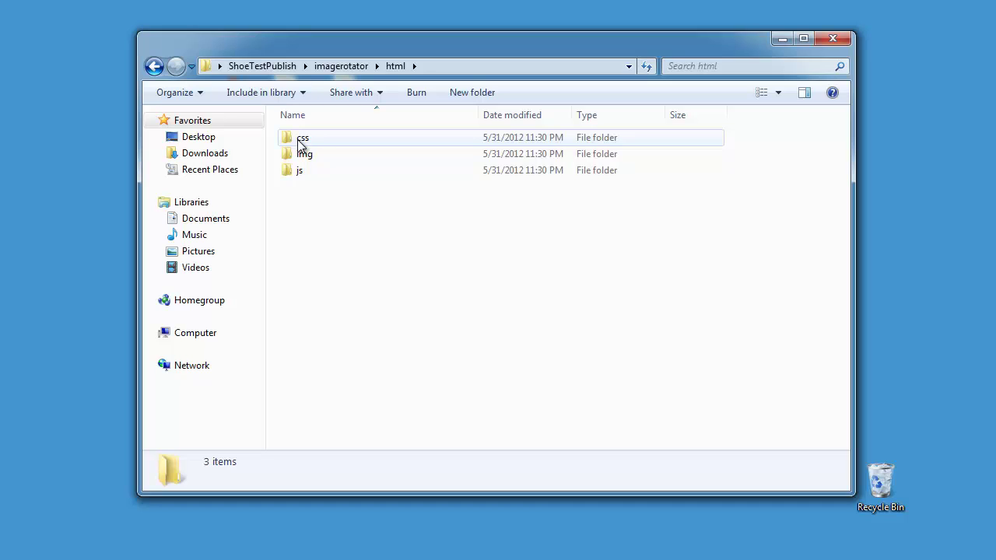
click(155, 66)
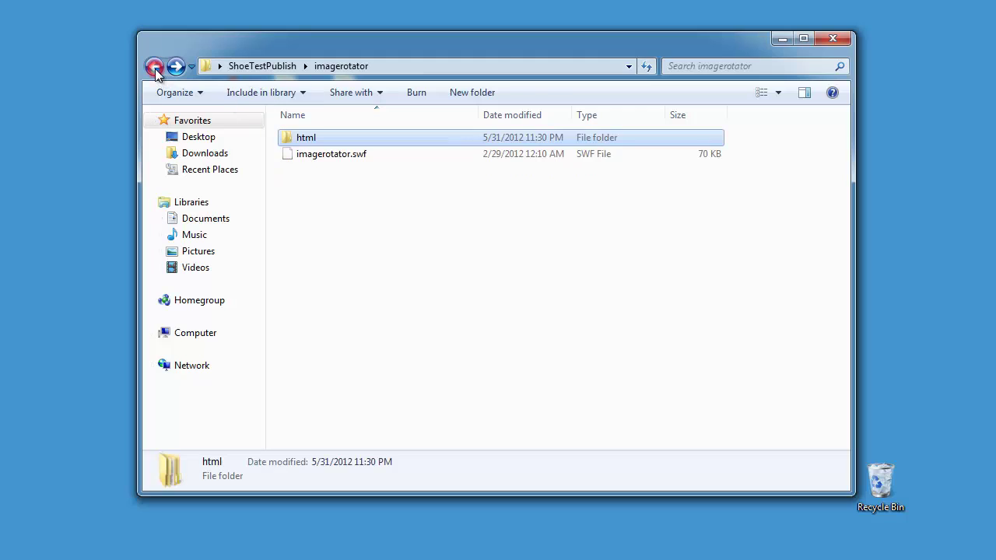
click(154, 66)
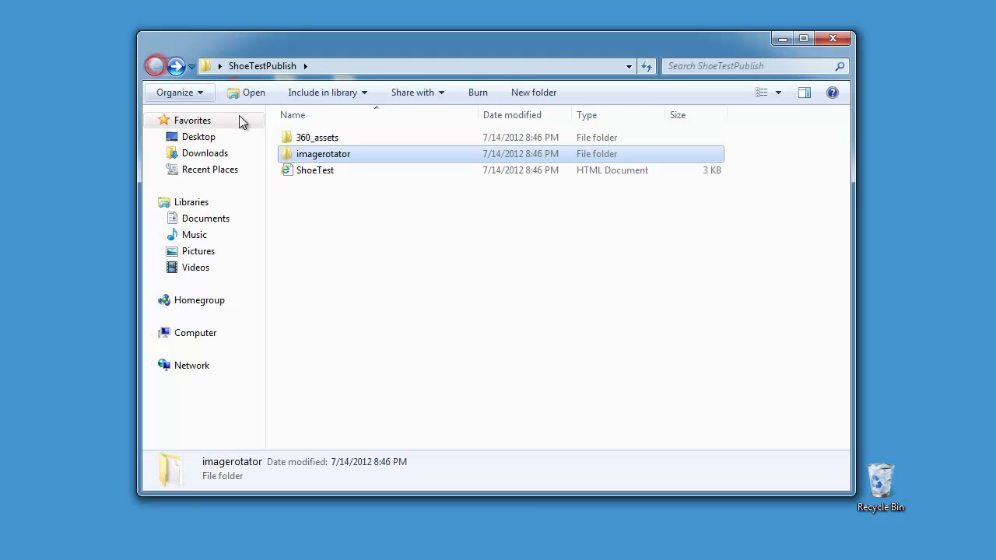
click(303, 172)
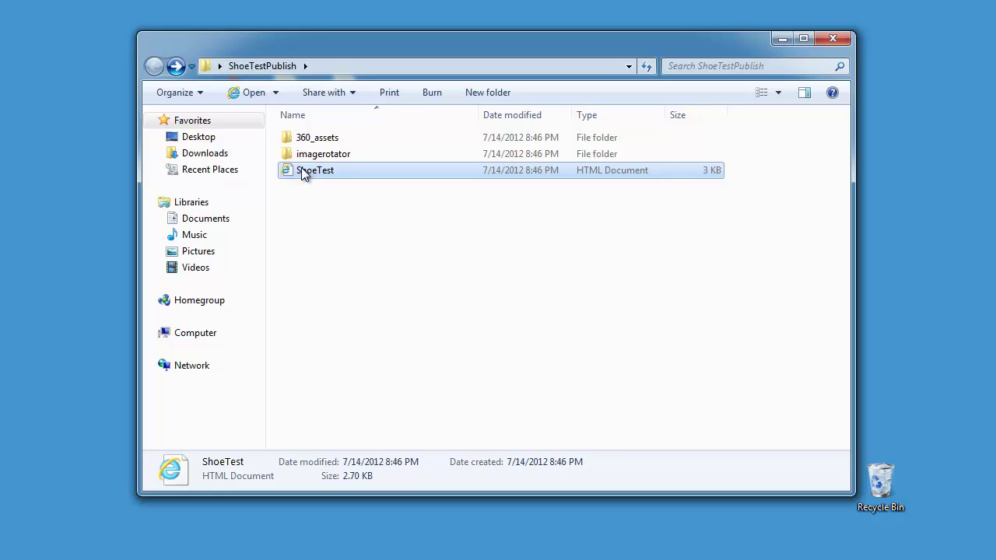
Step: Open ShoeTest.html in Notepad, highlight the includes and #content CSS comments, then close it
right_click(303, 173)
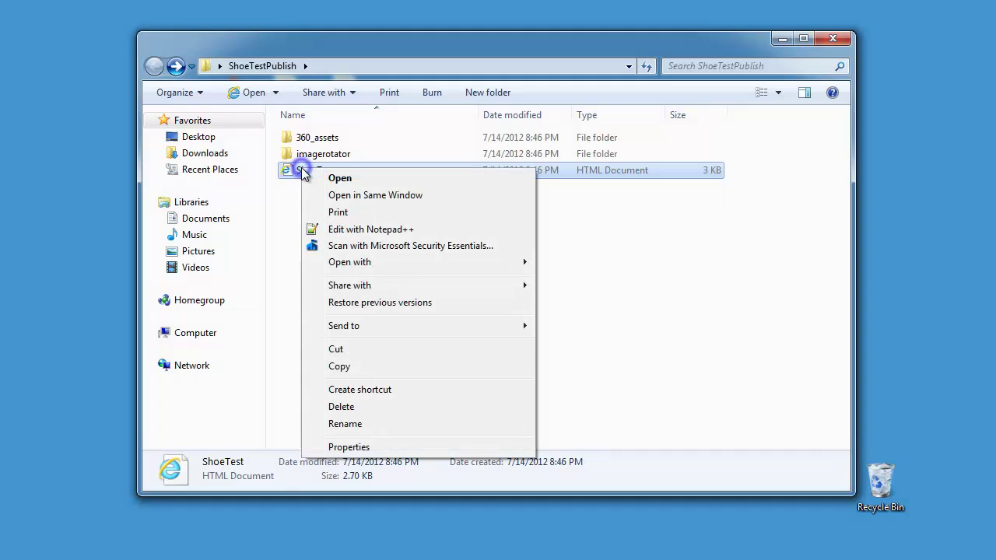
click(395, 257)
click(561, 297)
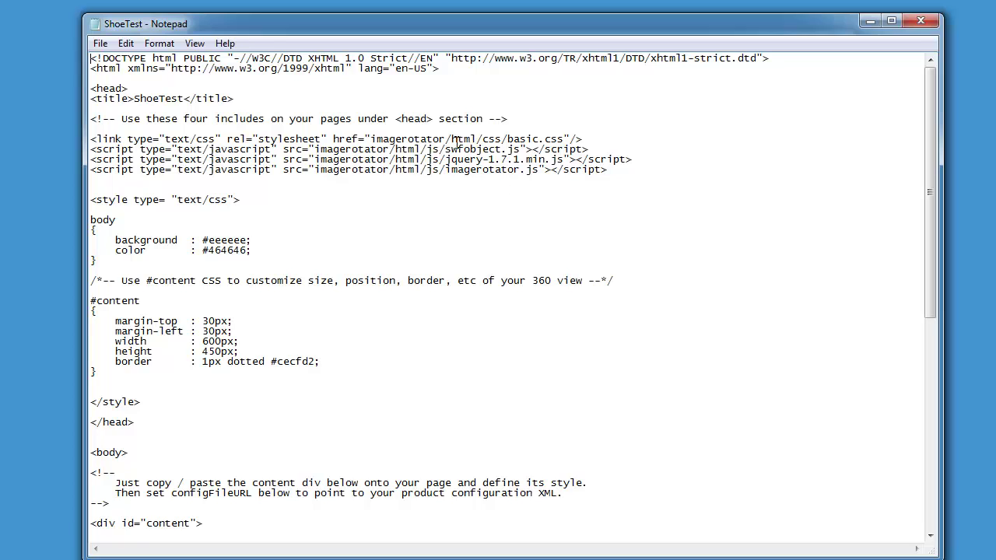
click(519, 124)
drag(542, 119, 58, 117)
drag(638, 282, 103, 280)
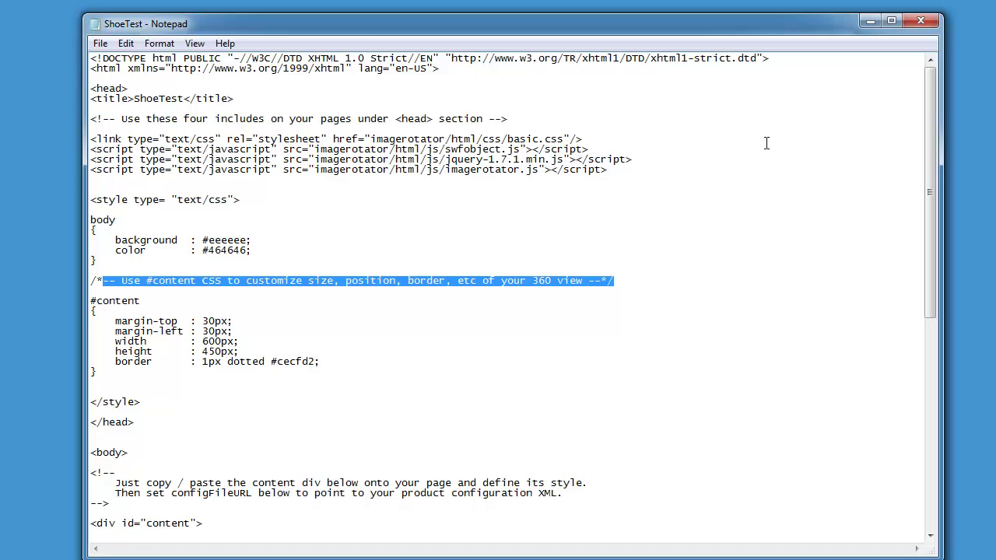
click(921, 23)
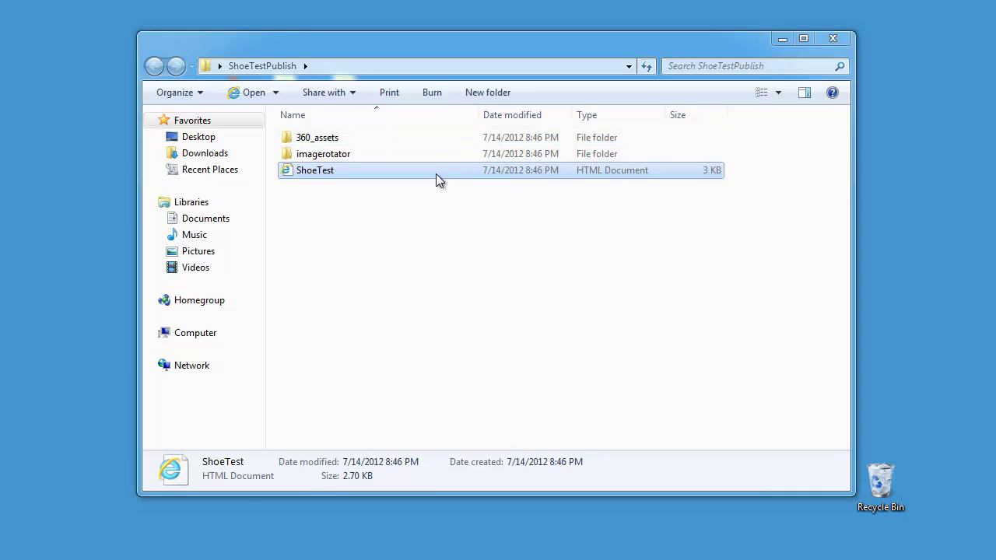
double_click(344, 171)
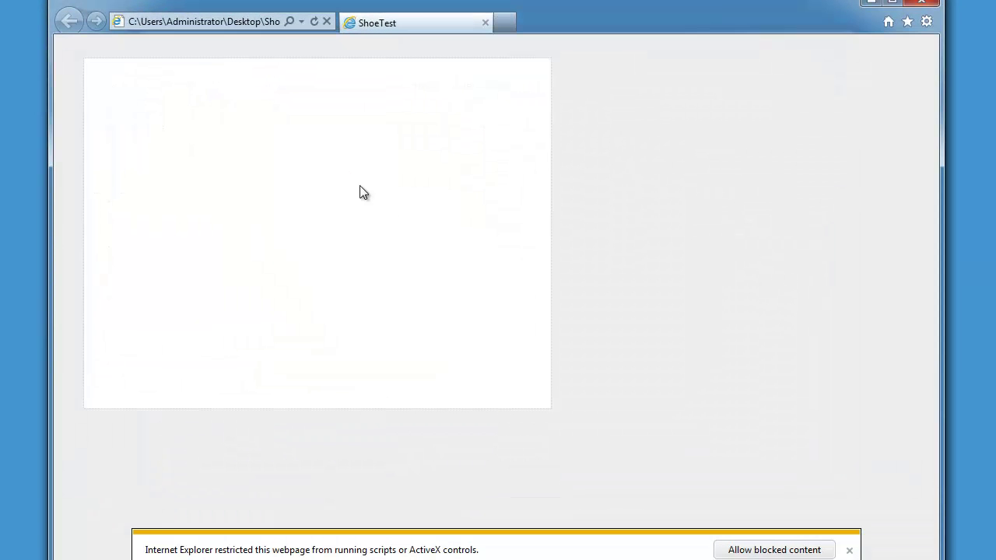
click(768, 550)
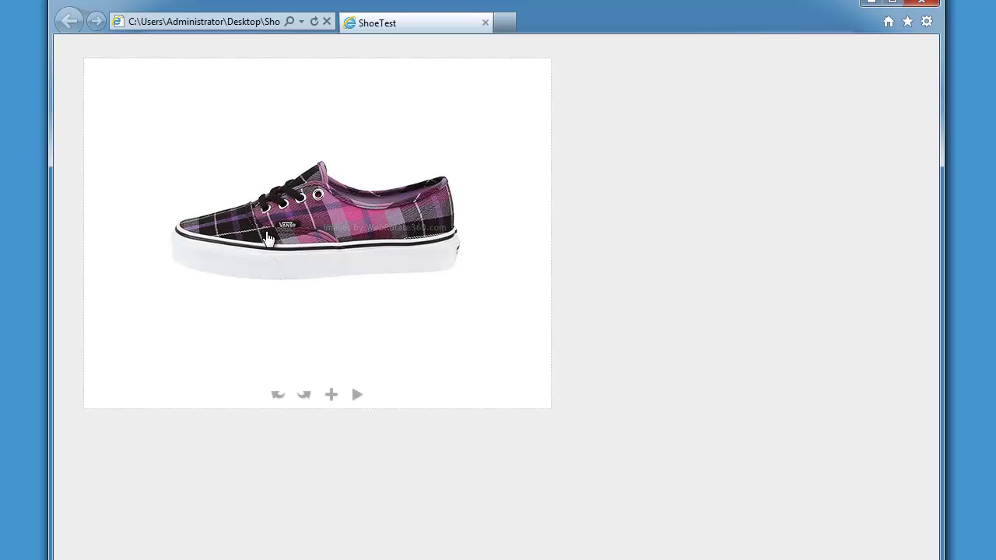
drag(263, 231, 362, 282)
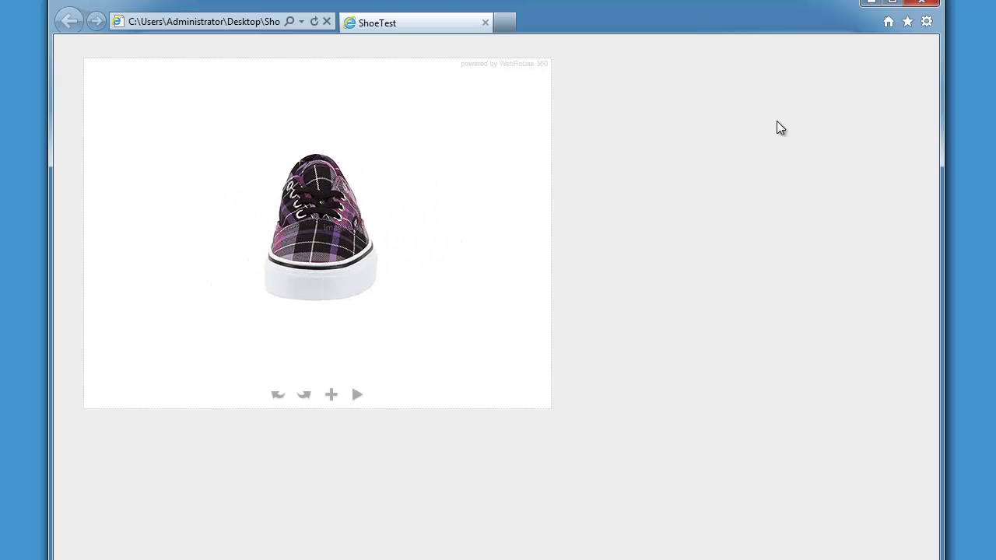
click(924, 4)
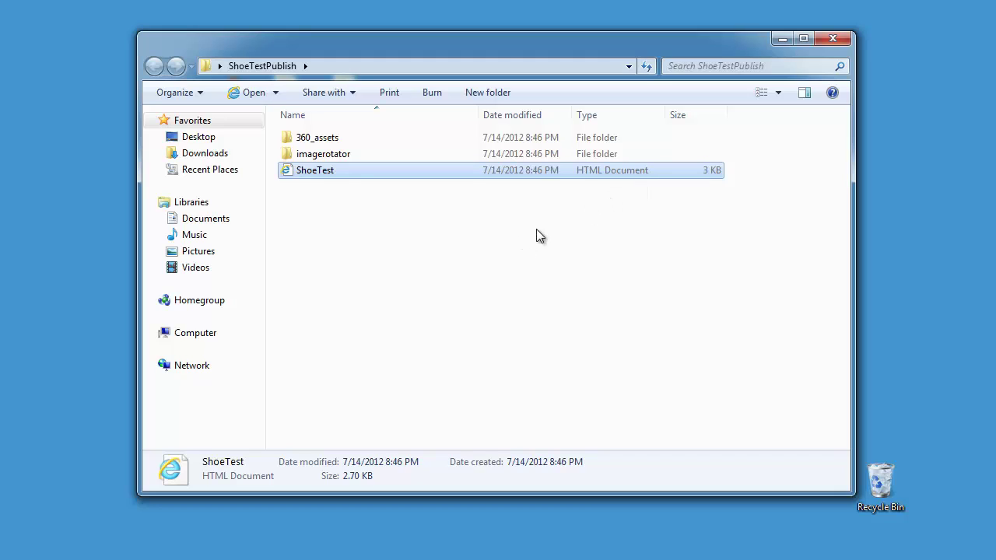
Step: Select the published items, narrow the selection to ShoeTest, and minimize the ShoeTestPublish window
ctrl+click(334, 154)
ctrl+click(328, 139)
drag(329, 138, 305, 156)
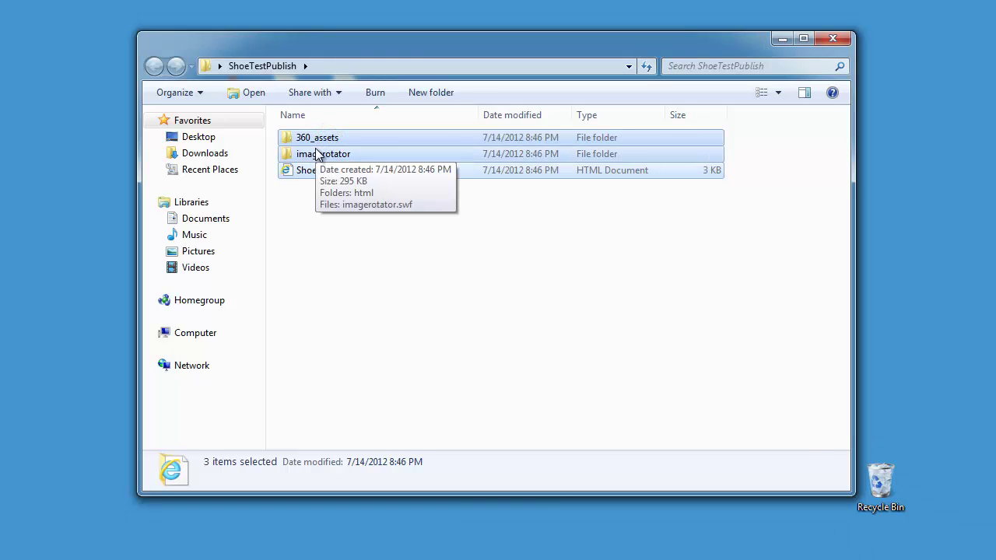
click(296, 175)
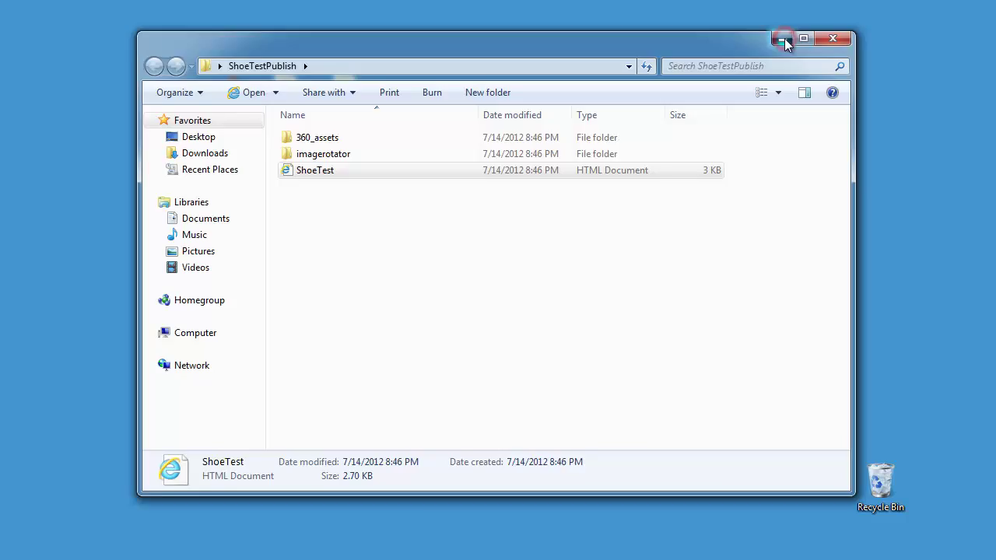
click(784, 38)
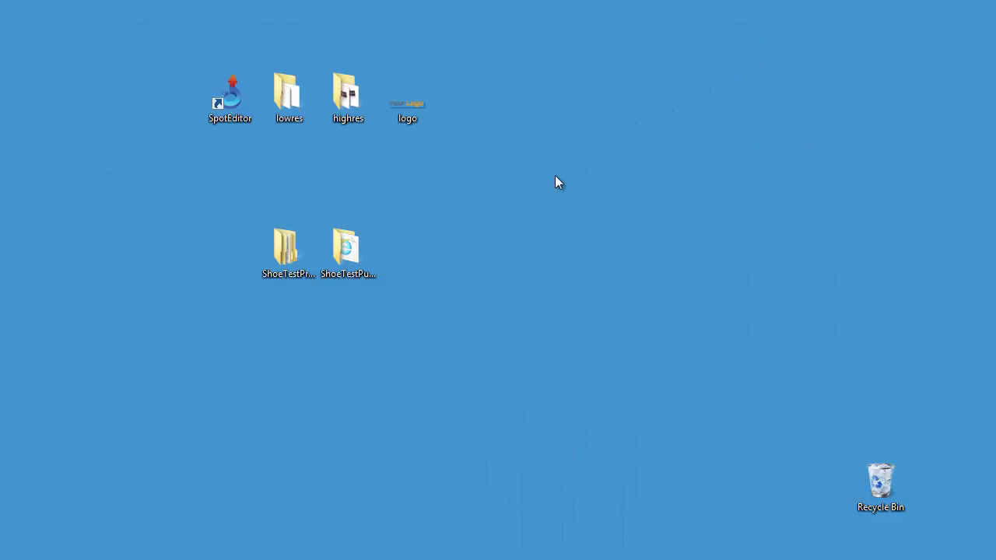
Step: Launch SpotEditor and open shoetest.xml from ShoeTestProject\ShoeTest
double_click(243, 123)
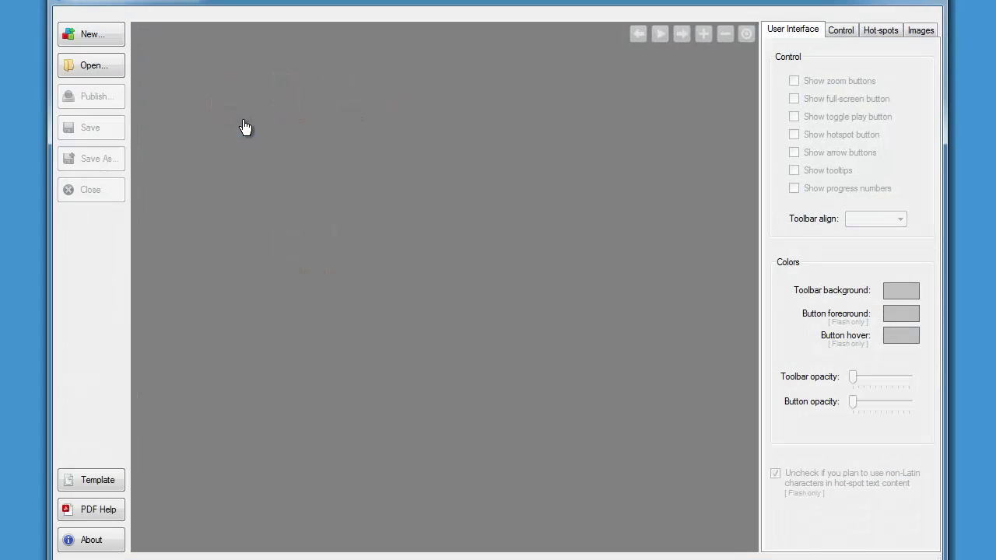
click(101, 67)
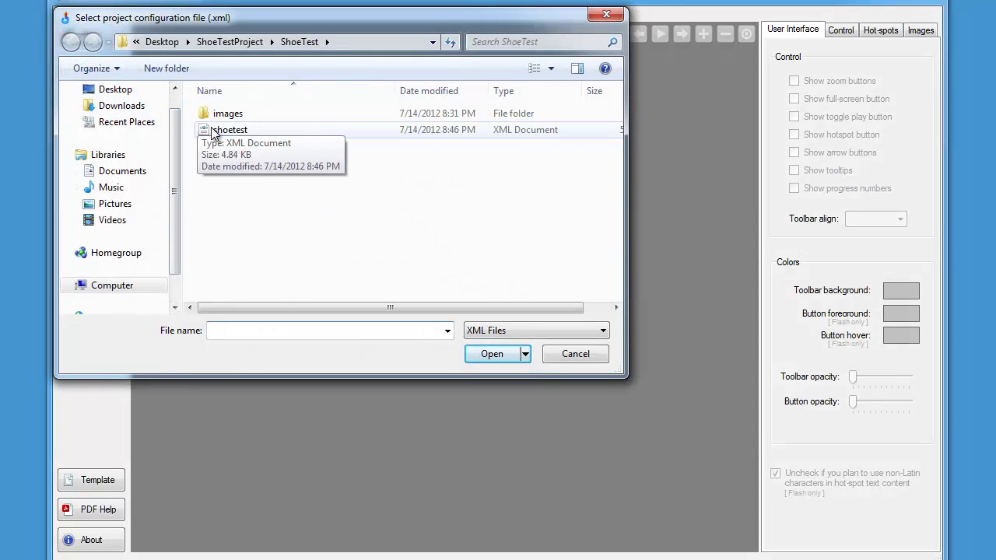
click(206, 132)
click(489, 353)
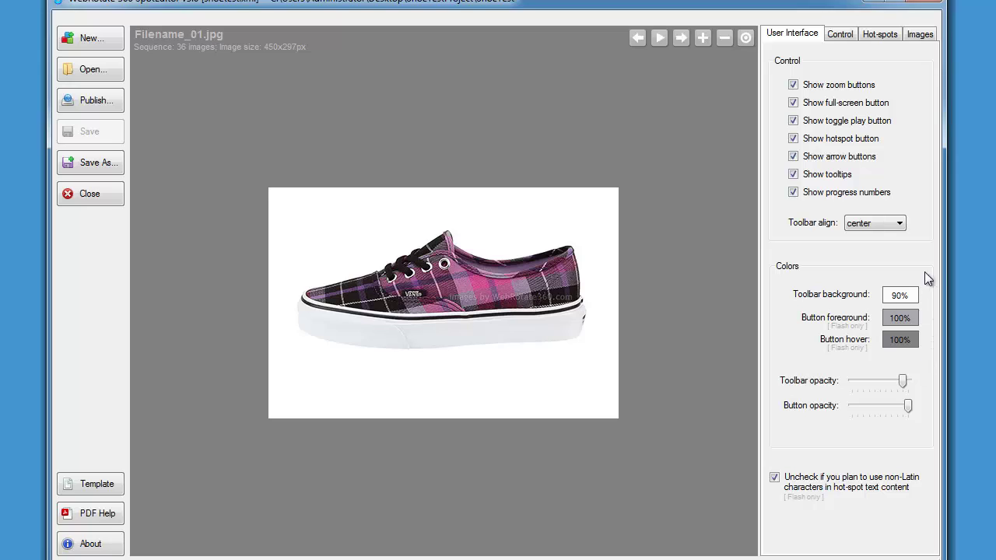
Step: Right-align the viewer toolbar with a luminance-212 background at 68% opacity, then view Control settings
click(889, 226)
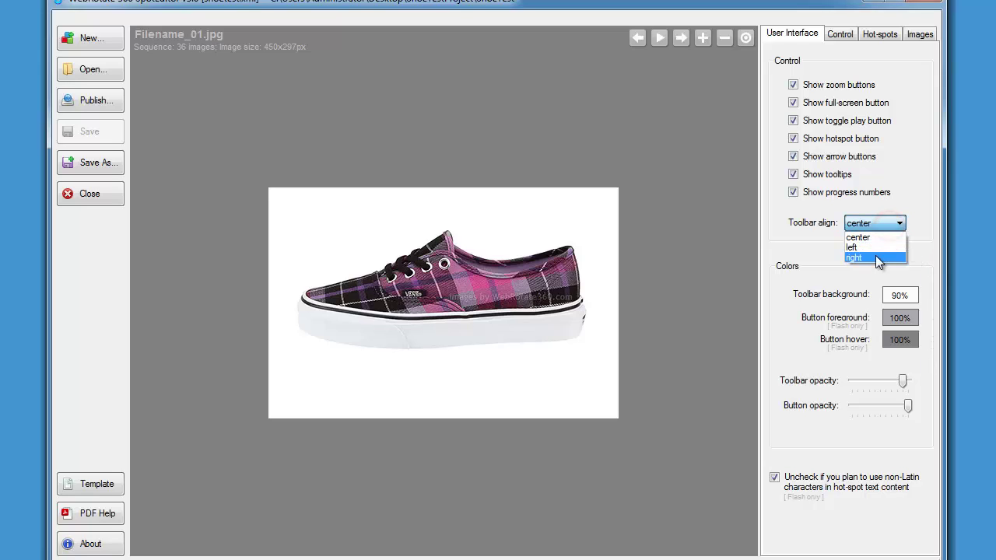
click(876, 257)
click(899, 296)
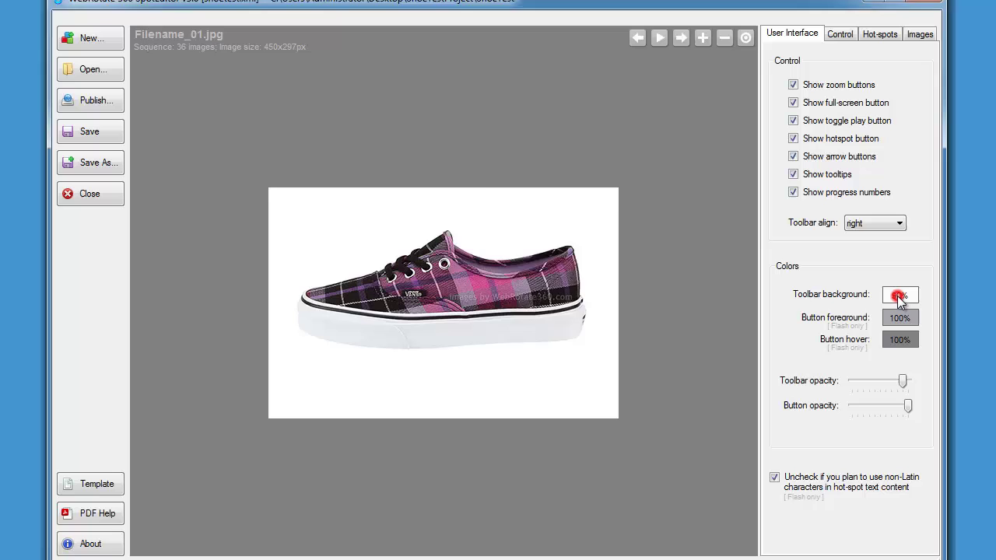
click(666, 357)
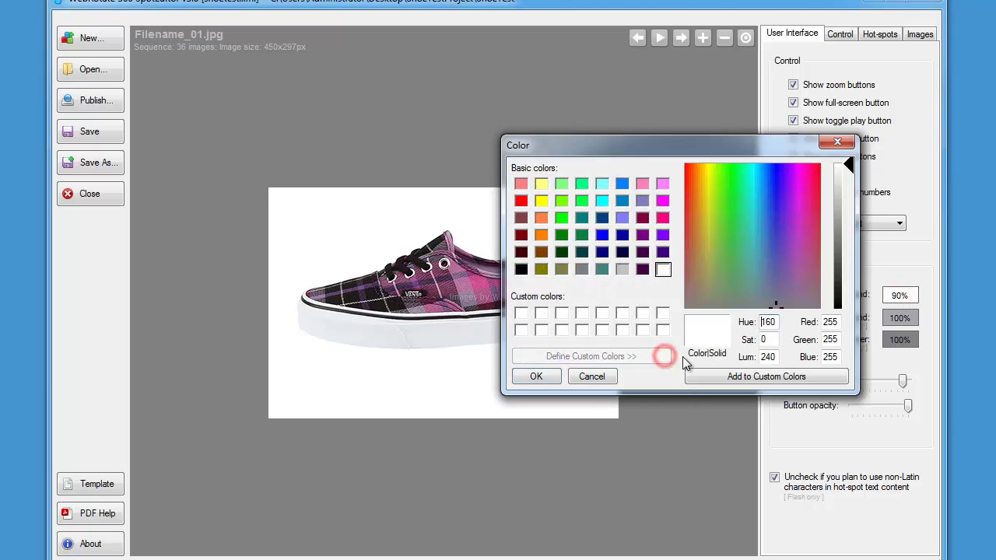
click(844, 180)
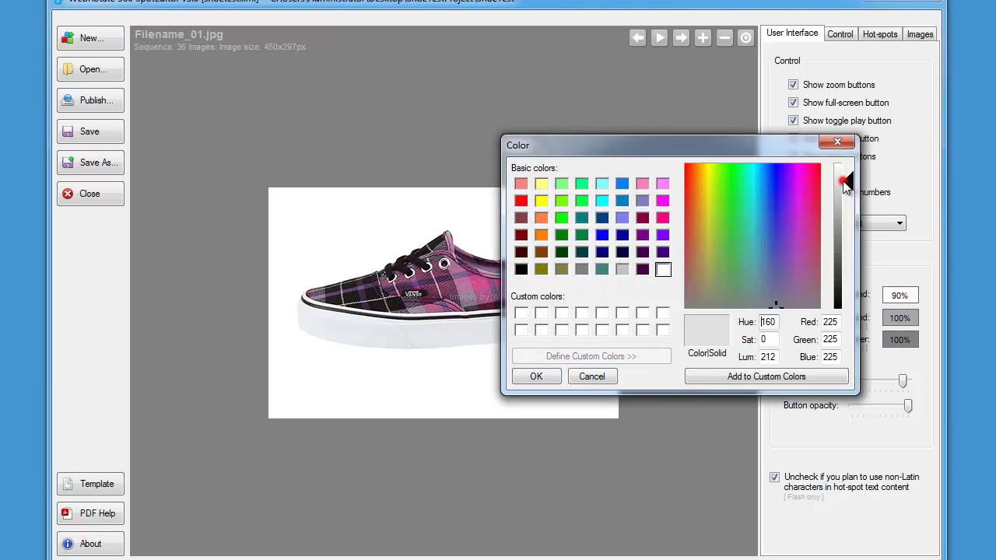
click(536, 377)
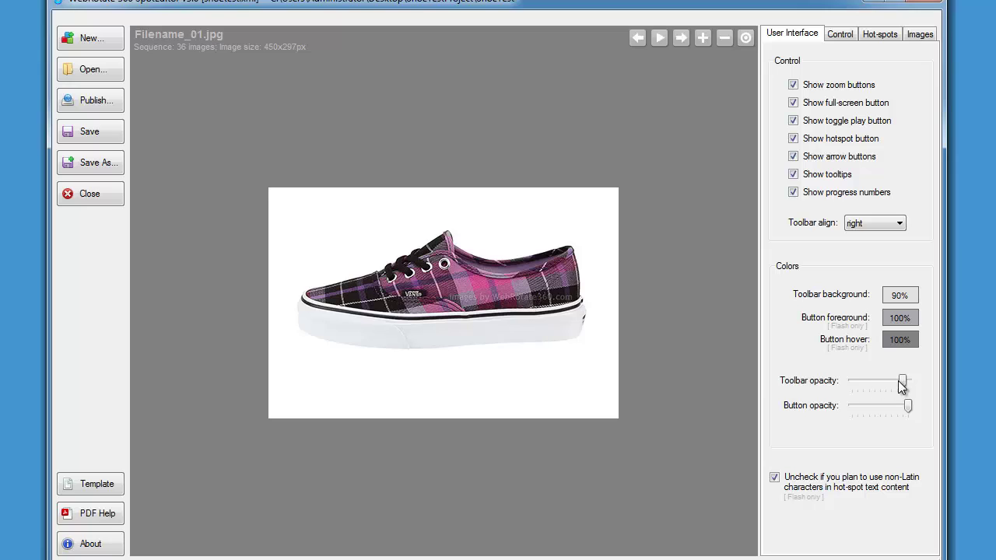
drag(902, 380, 889, 381)
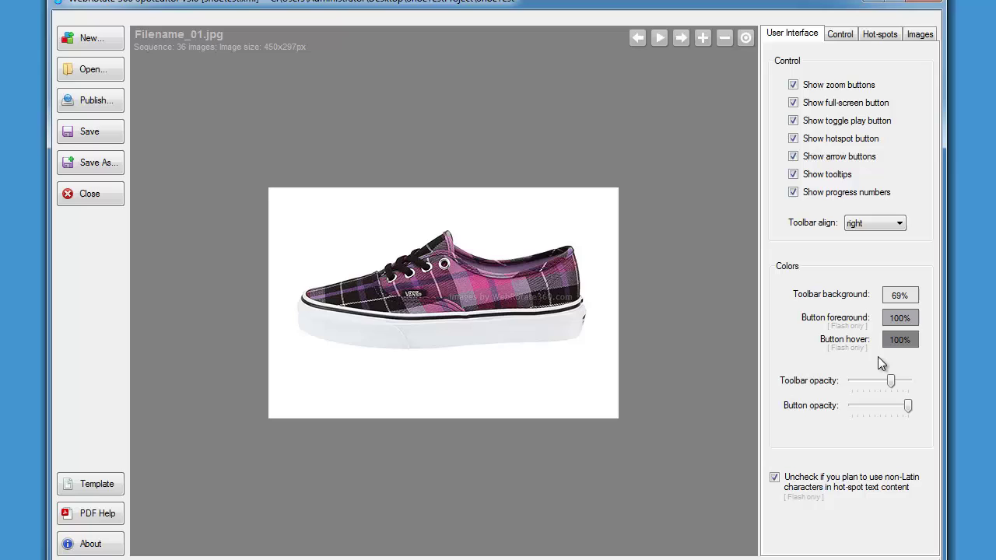
click(833, 36)
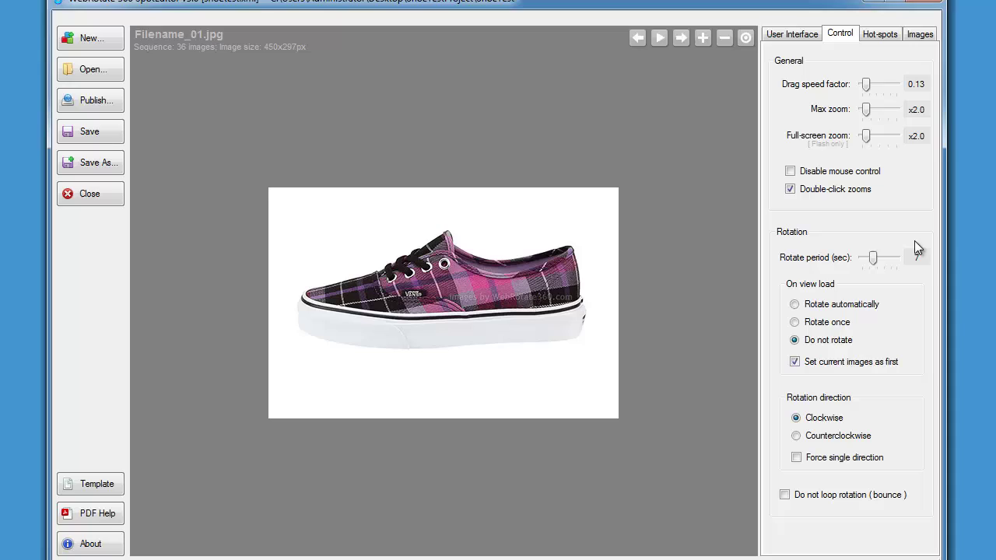
Step: Make the shoe rotate once on load, starting from frame 34 as the first image
click(838, 325)
drag(490, 317, 482, 319)
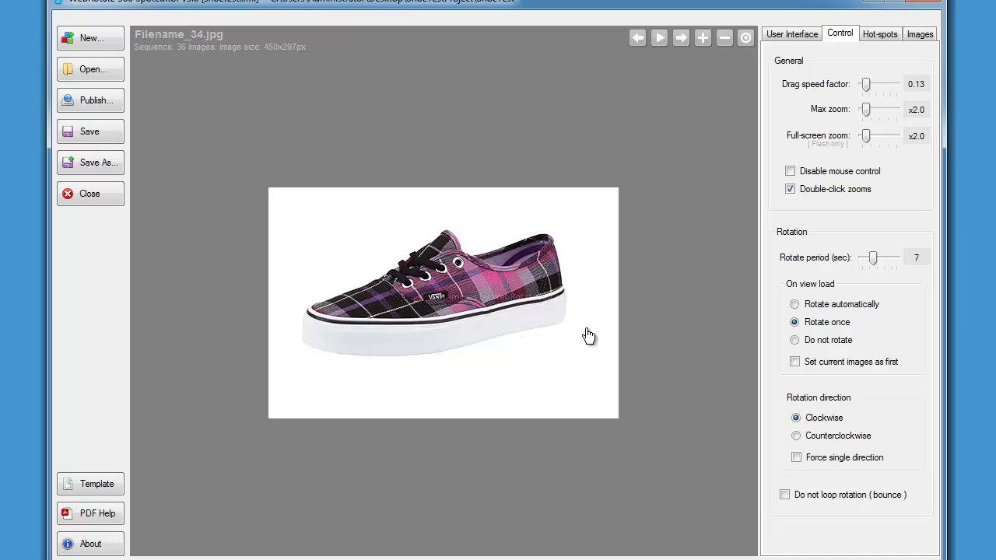
click(795, 363)
Step: Create a fixed-position hotspot named logo, anchored bottom-left with a margin of 1
click(882, 35)
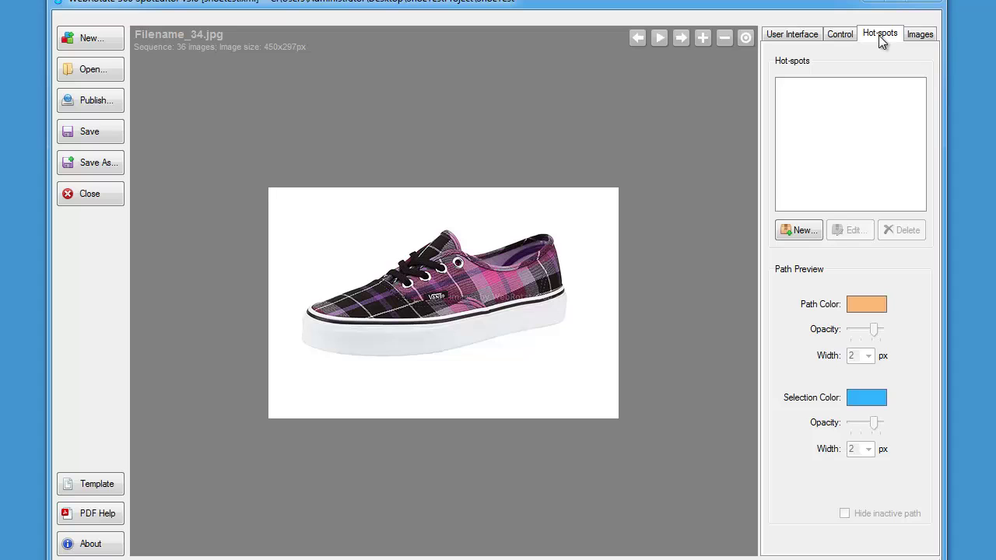
click(802, 232)
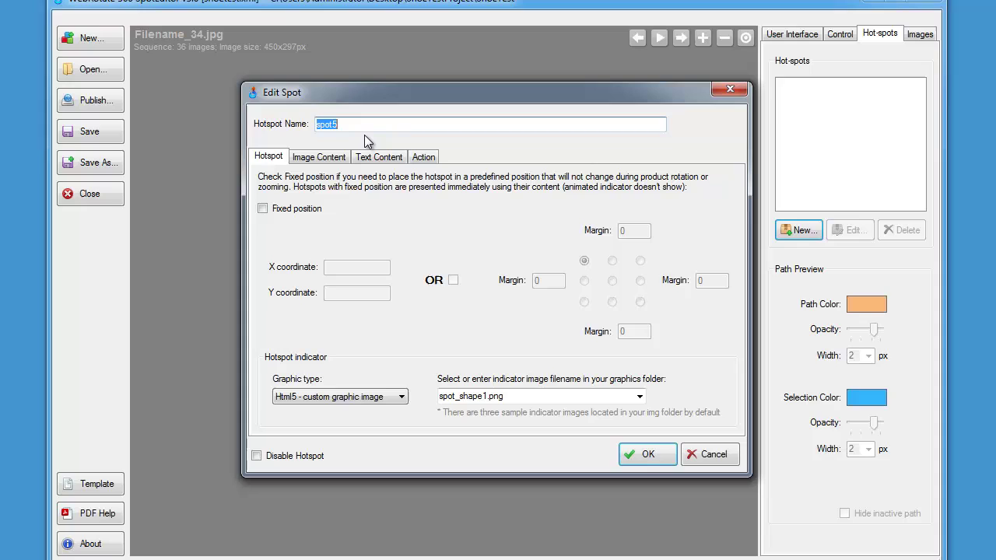
text(logo)
click(306, 208)
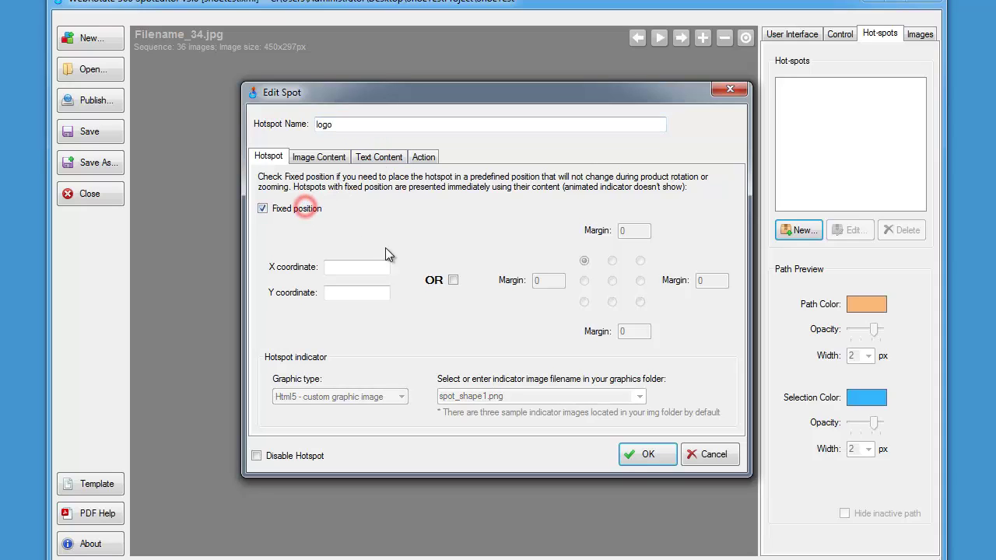
click(453, 279)
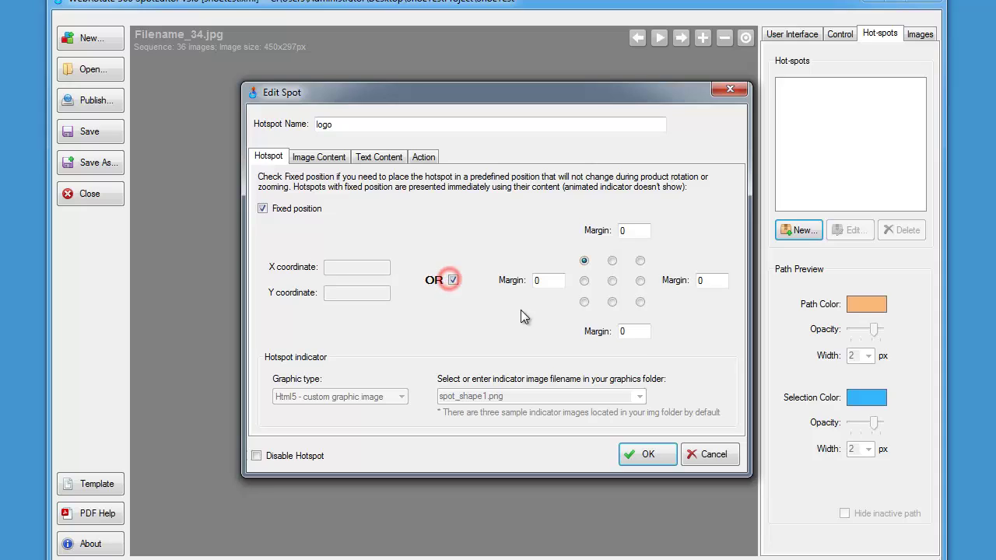
click(584, 303)
double_click(545, 281)
text(1)
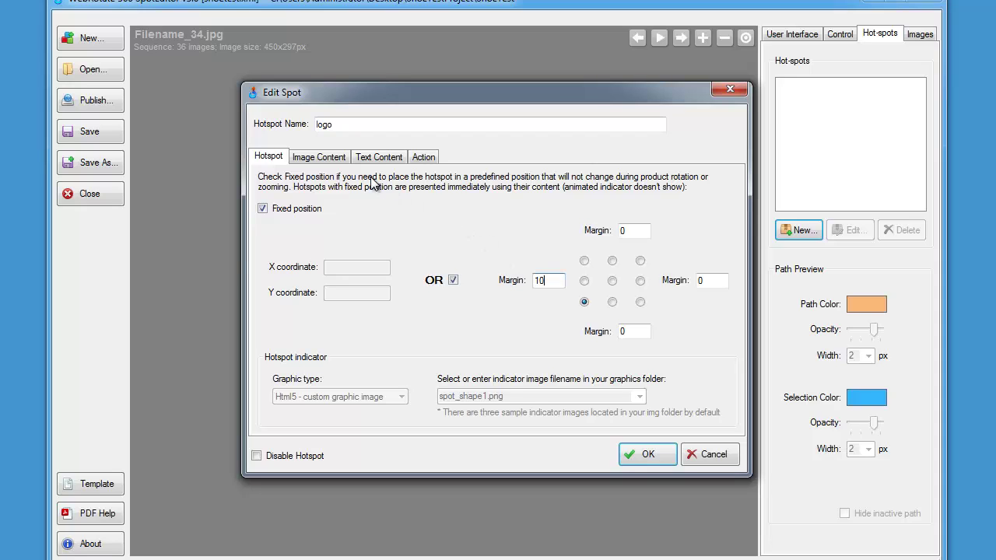
Step: Load the YourLogo image as the logo hotspot's content and save the hotspot
click(341, 161)
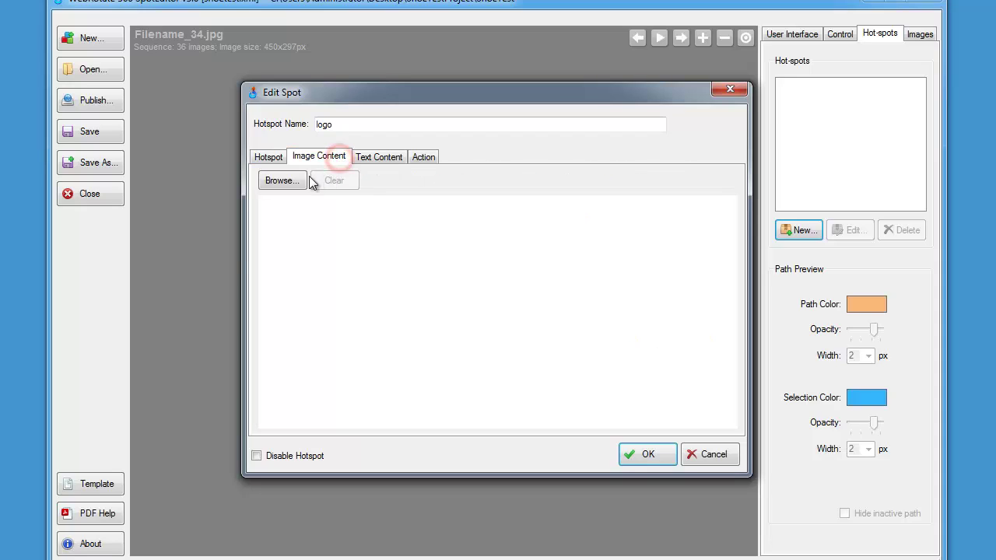
click(282, 180)
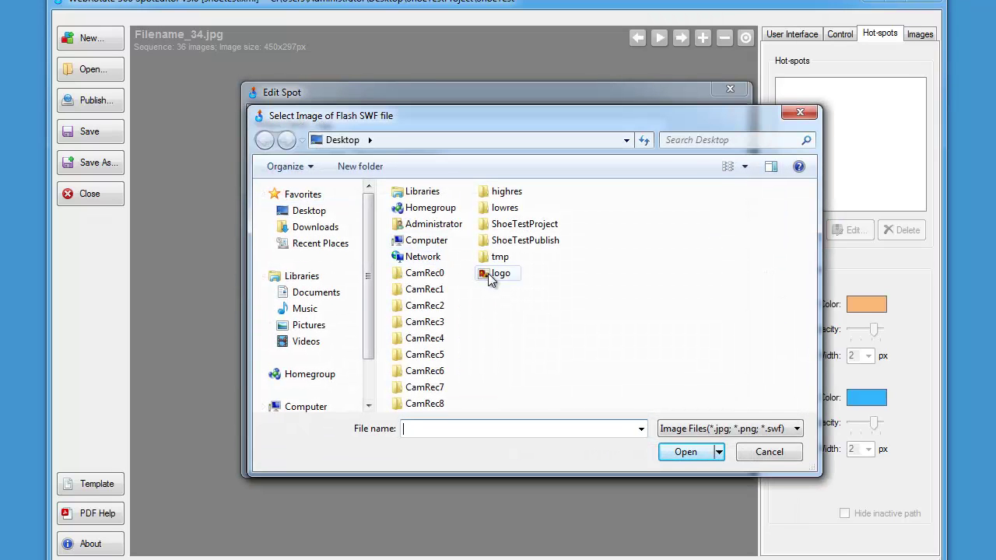
click(489, 280)
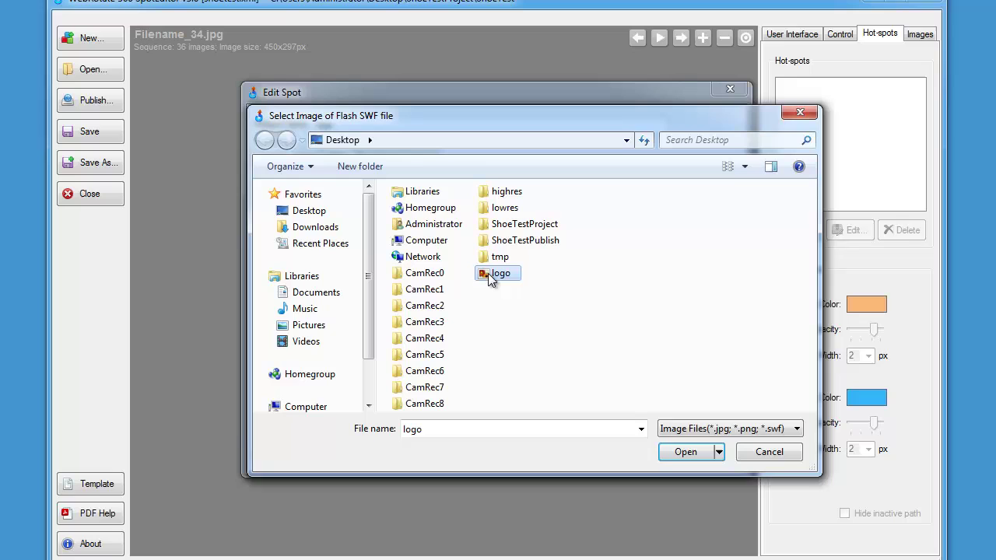
click(685, 452)
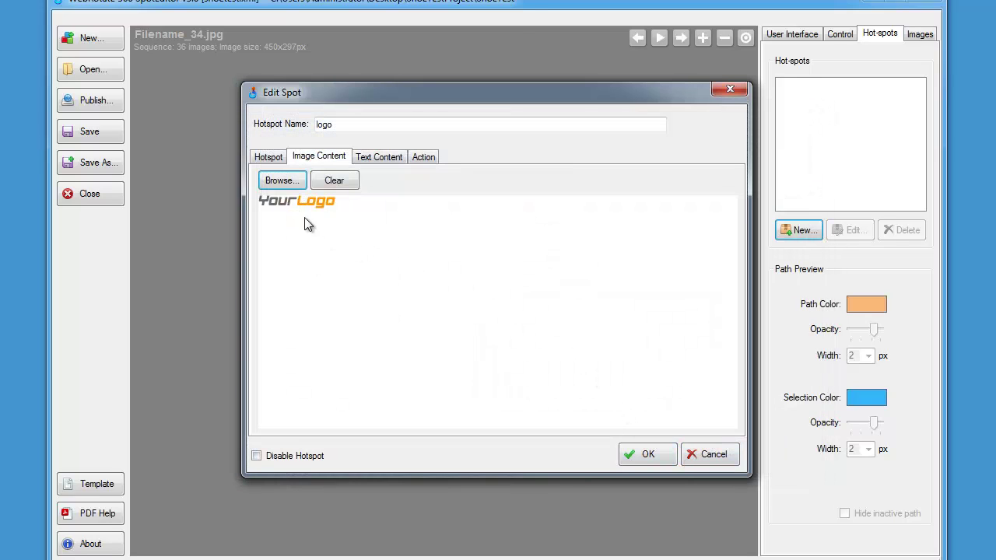
click(643, 455)
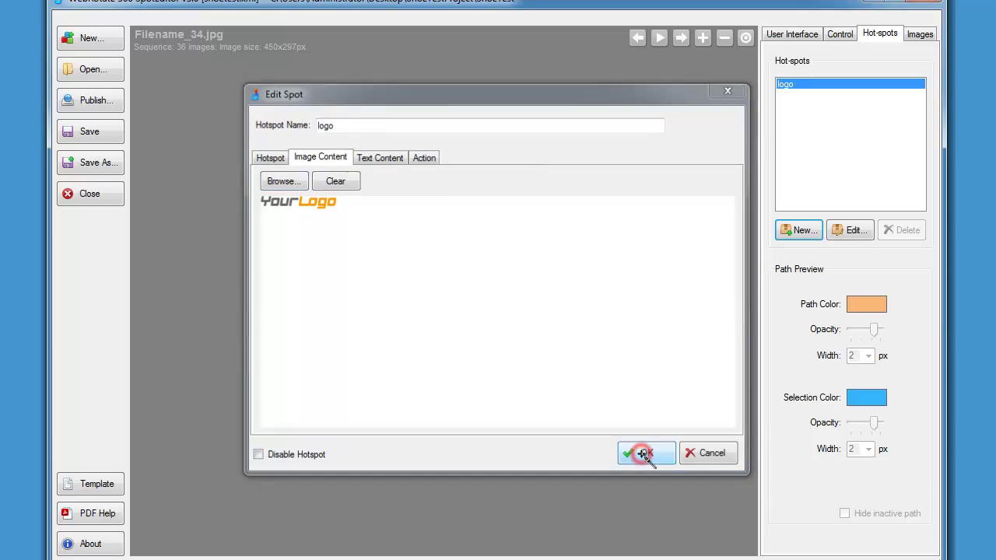
Step: In the publishing settings, choose the thin viewer theme
click(111, 105)
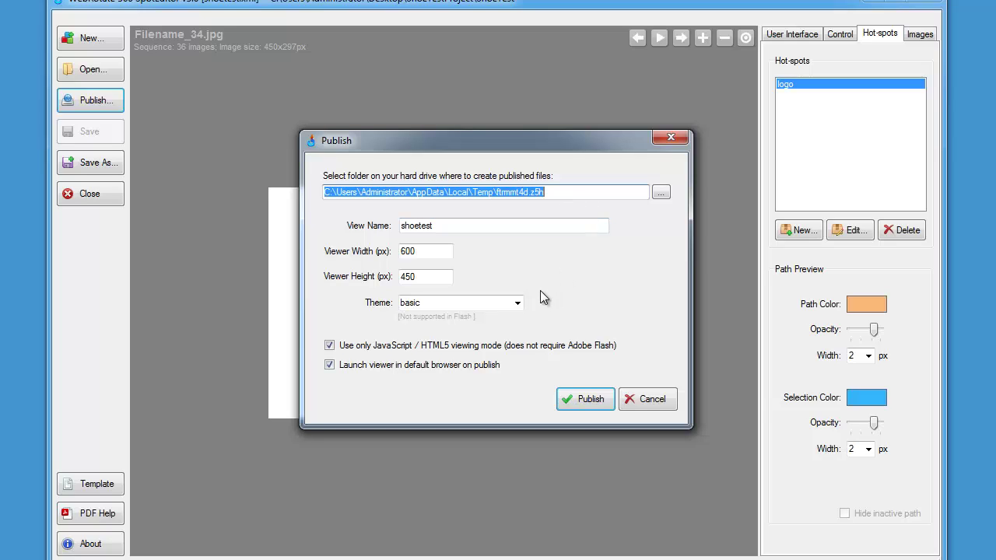
click(517, 303)
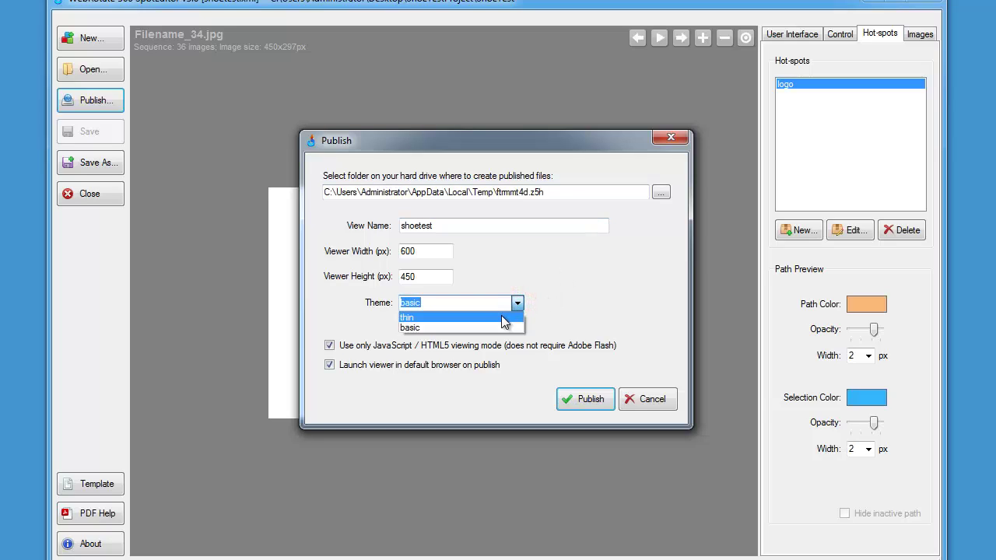
click(500, 320)
Step: Publish to the browser, allow the blocked content, and pause the shoe's rotation
click(589, 399)
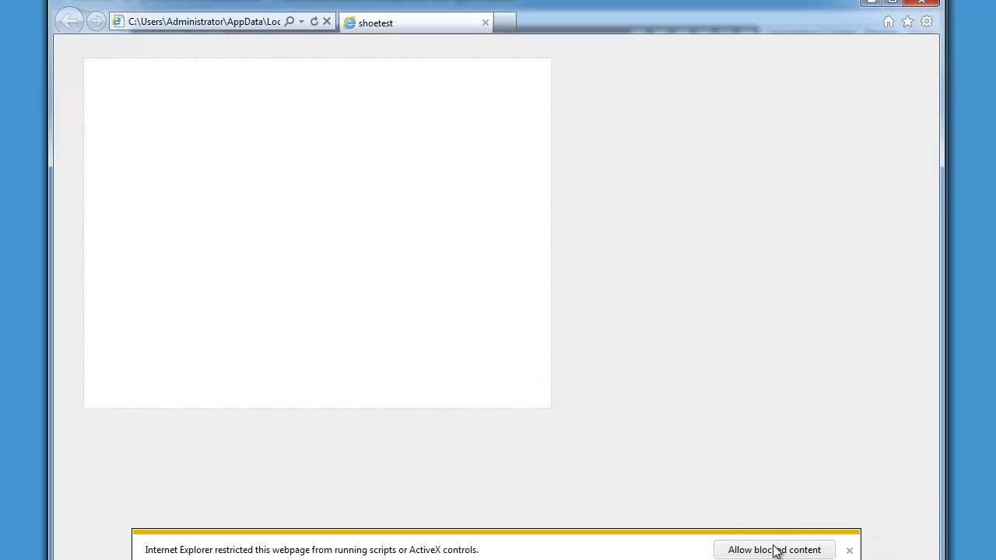
click(773, 549)
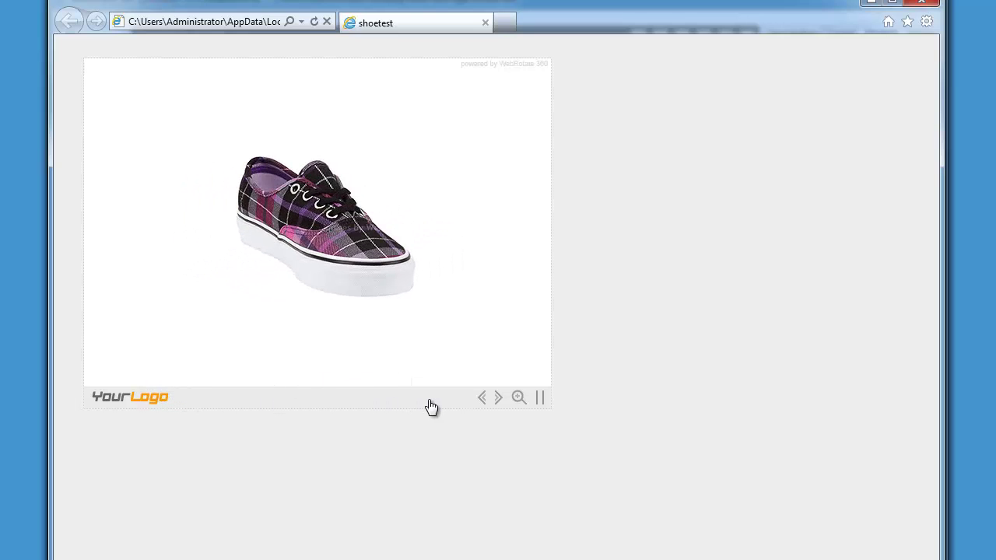
click(322, 316)
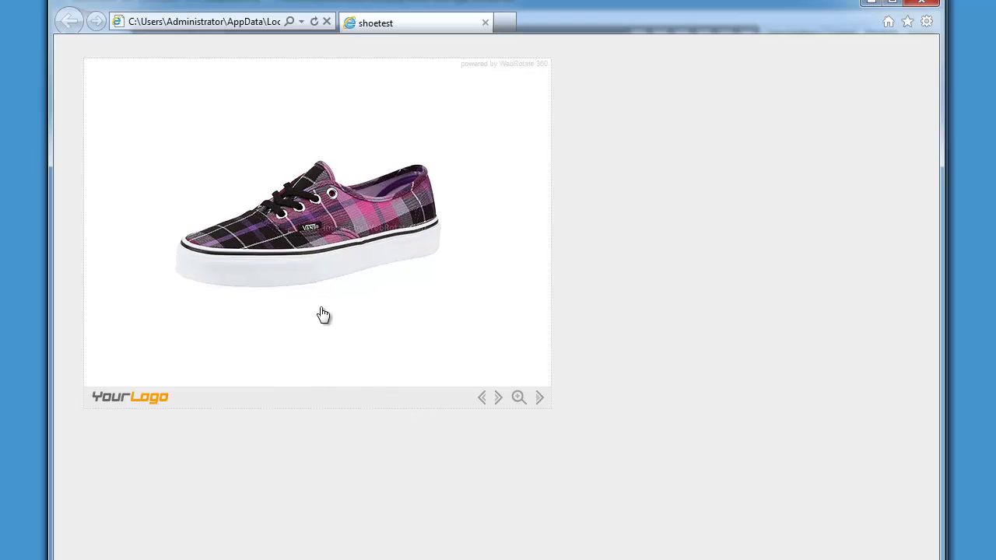
Step: Zoom into the laces, pan, zoom back out, rotate the shoe, then close Internet Explorer
double_click(305, 215)
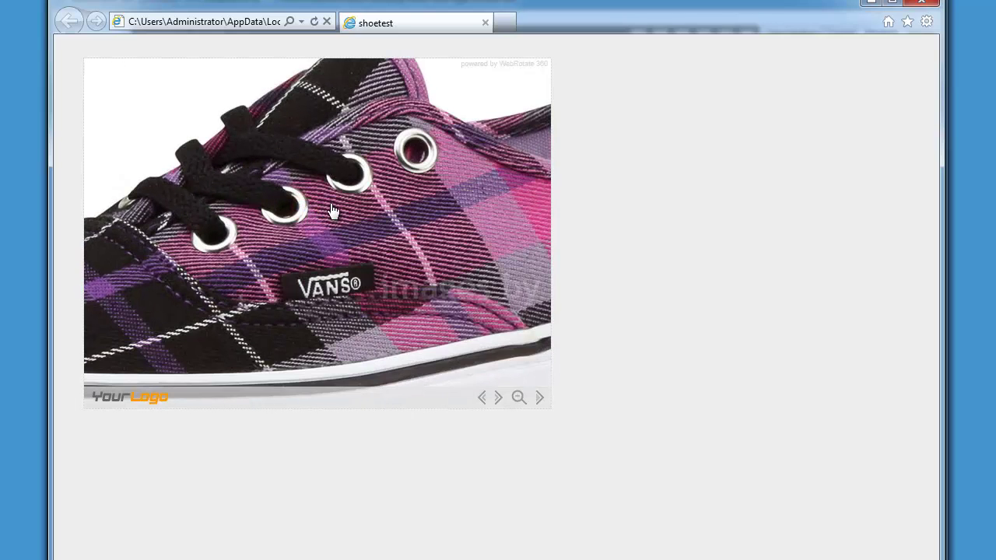
drag(333, 214, 302, 210)
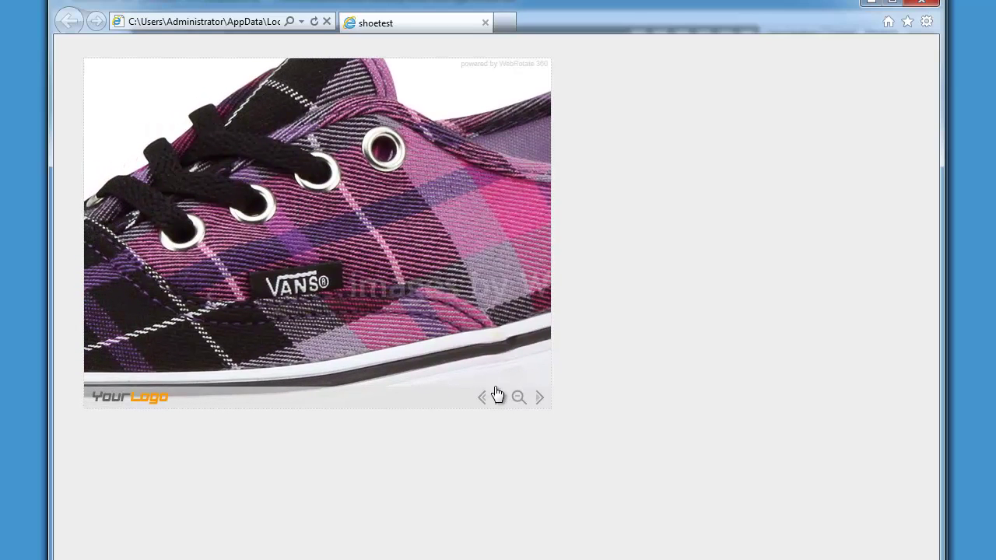
click(517, 397)
drag(456, 293, 340, 304)
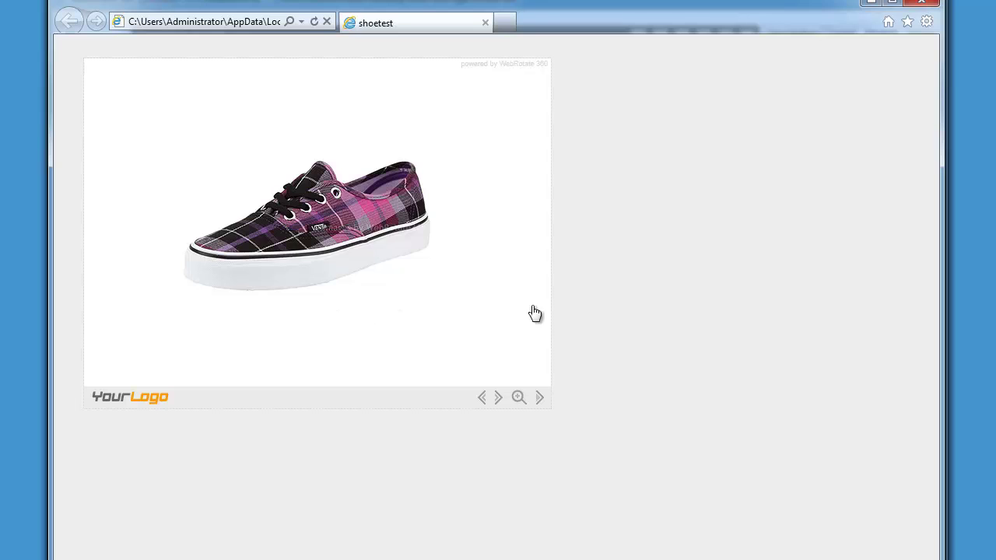
click(915, 6)
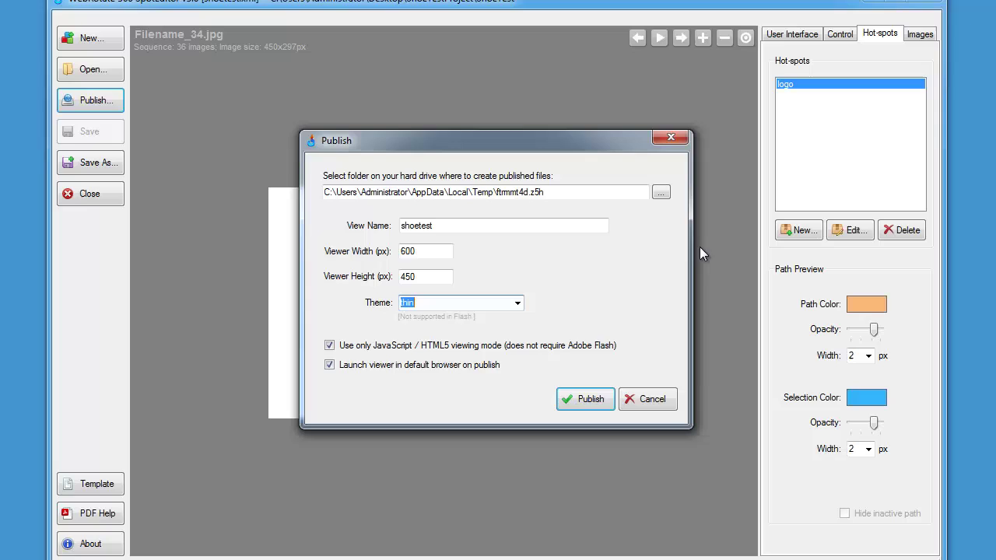
Step: Start a new hotspot named dynamic using spot_shape2.png as its indicator image
click(650, 398)
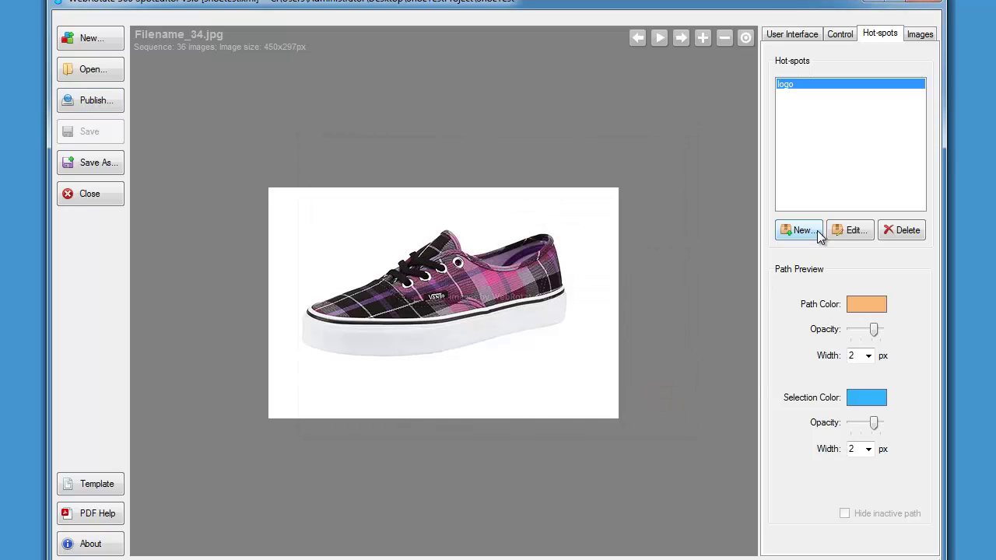
click(804, 233)
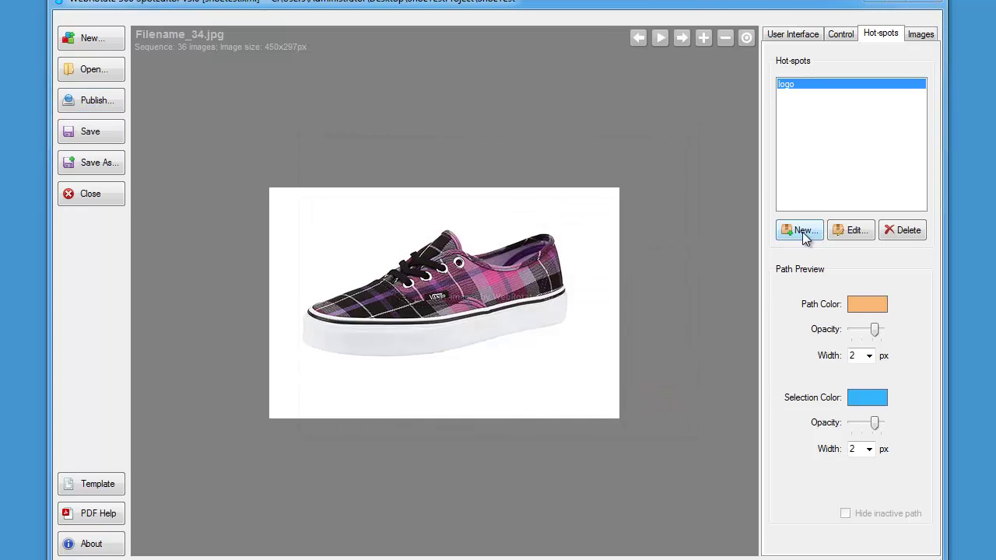
click(802, 232)
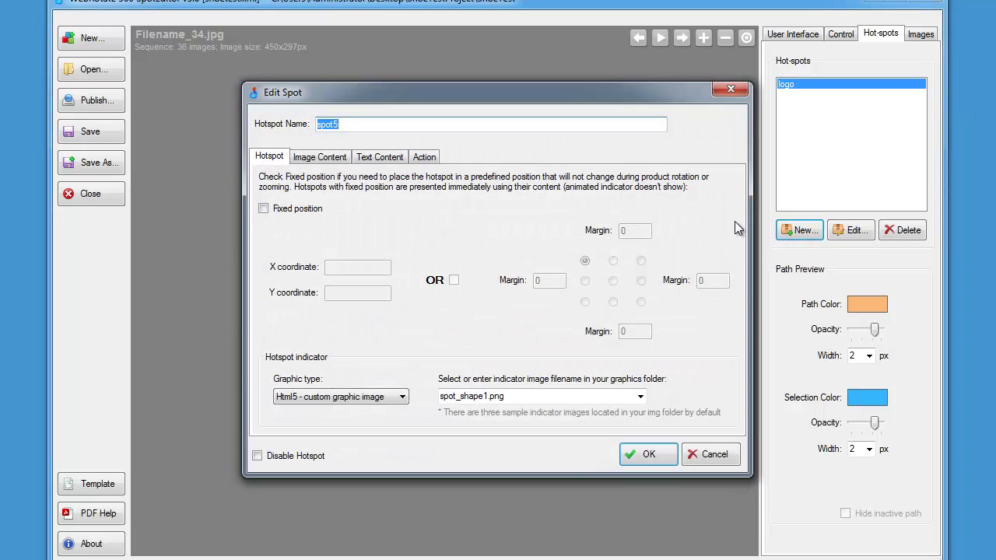
text(dynamic)
click(639, 397)
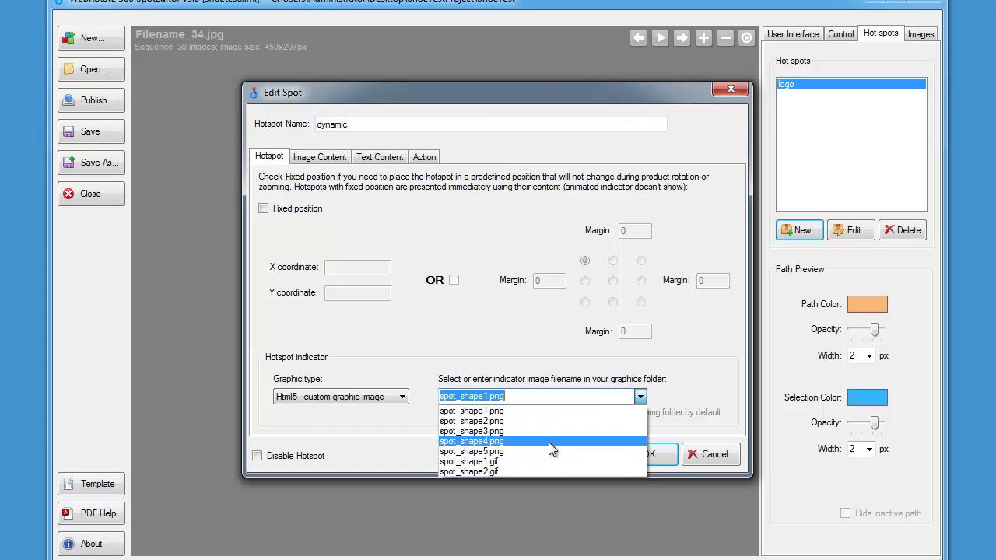
click(541, 422)
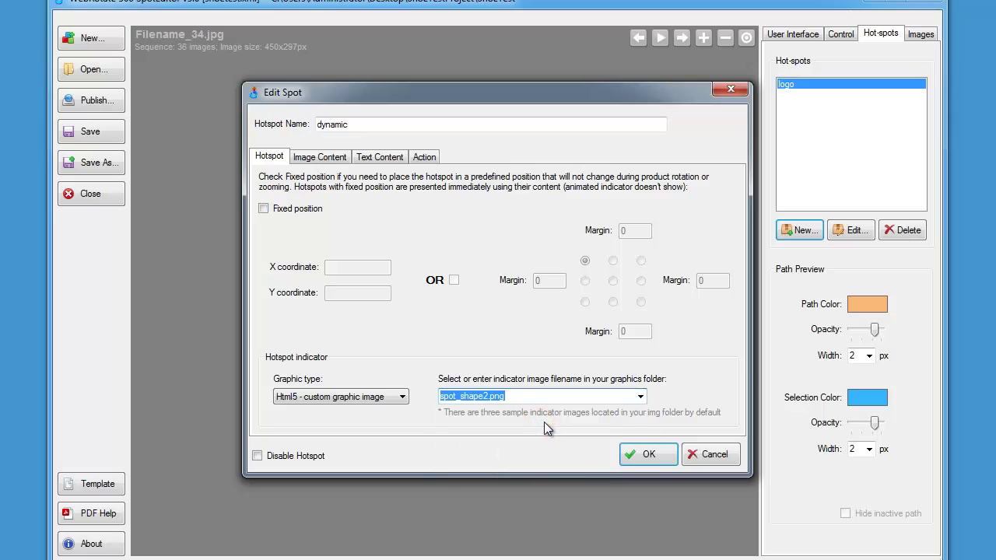
Step: Give the hotspot the plain-text content 'Click here to learn more'
click(383, 161)
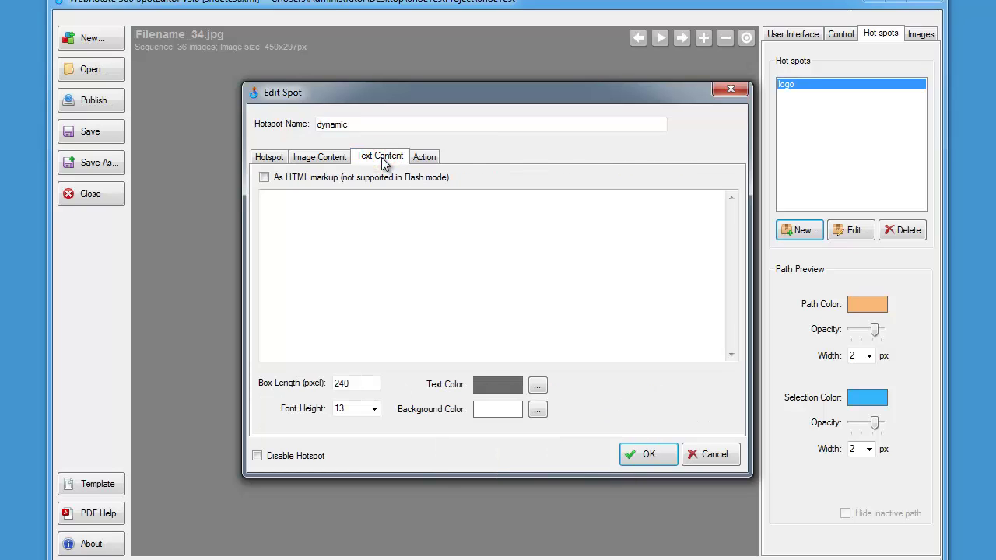
click(371, 218)
text(This is a simple dynamic text hot-spot. Click here to learn more.)
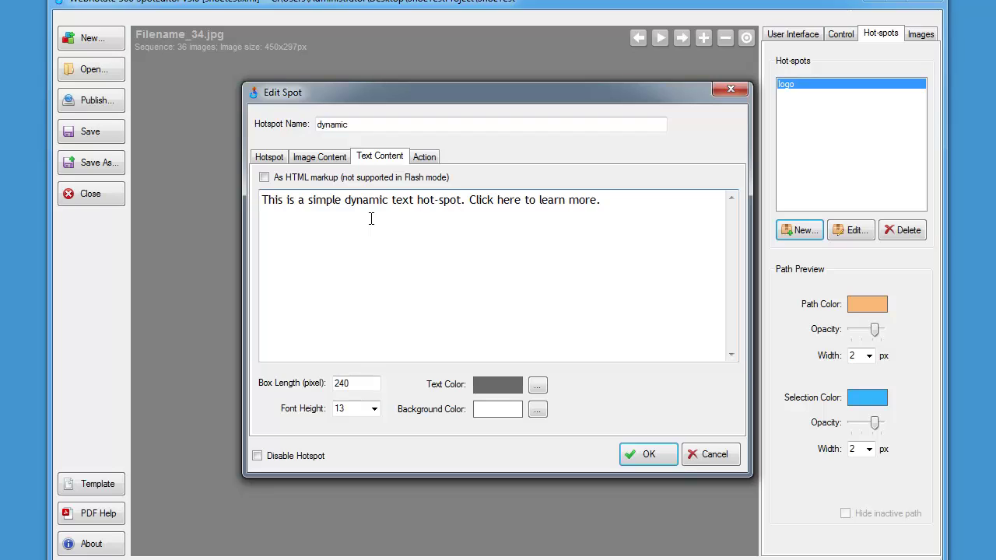
click(263, 178)
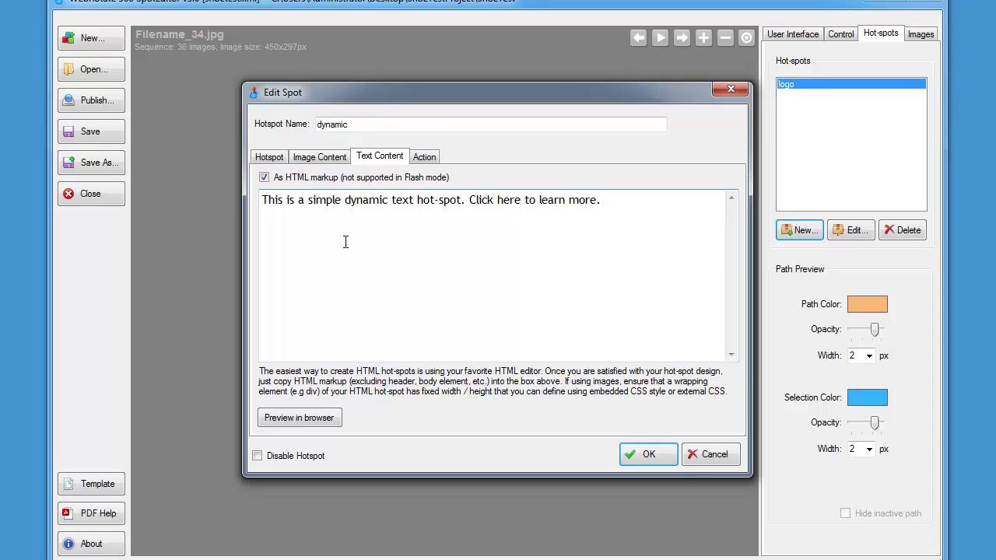
click(264, 177)
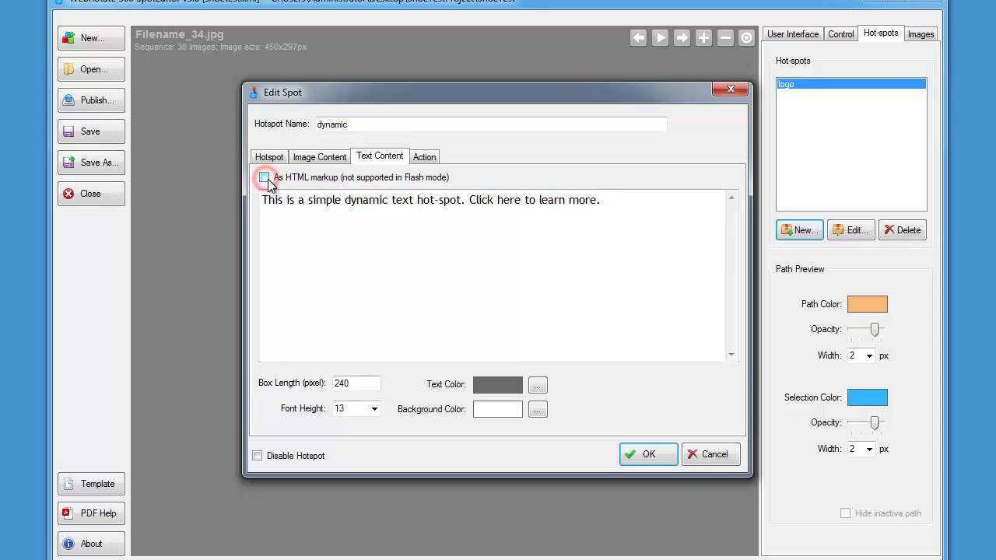
click(424, 157)
click(402, 215)
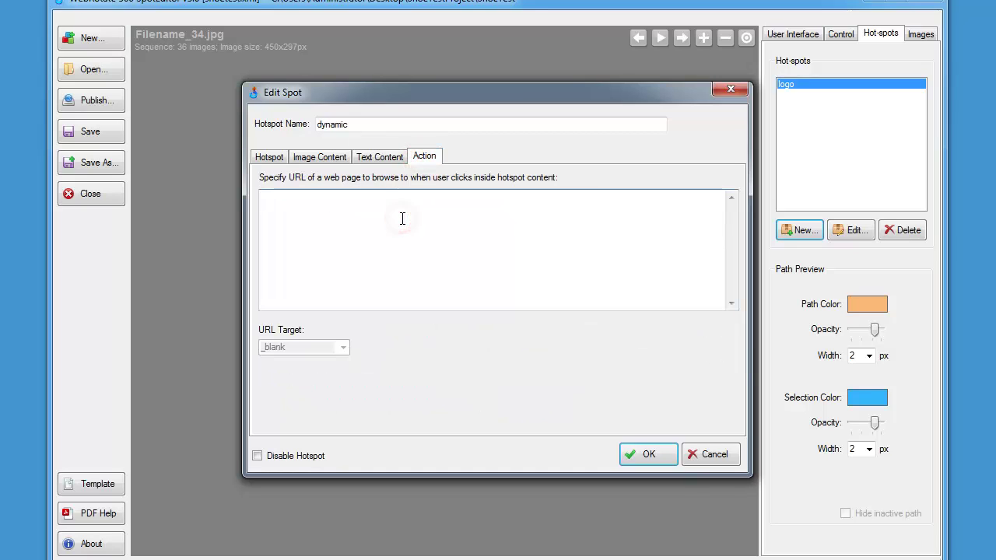
text(http://www.webrotate360)
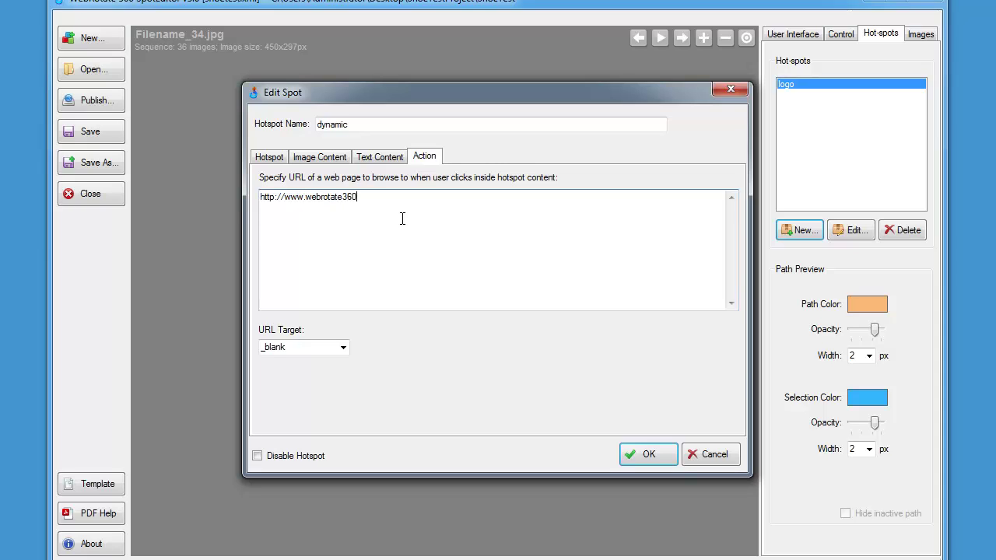
text(.com)
click(342, 348)
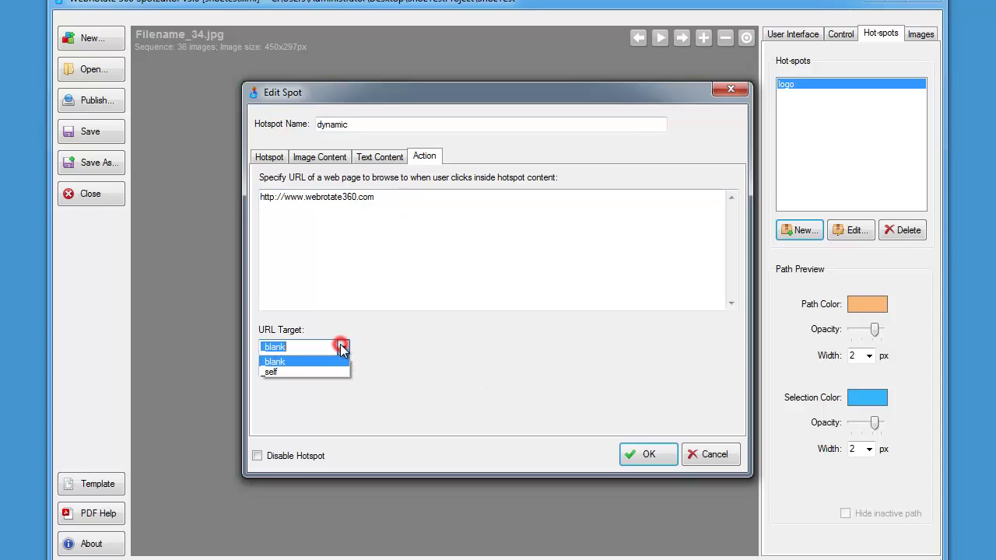
click(341, 348)
click(631, 453)
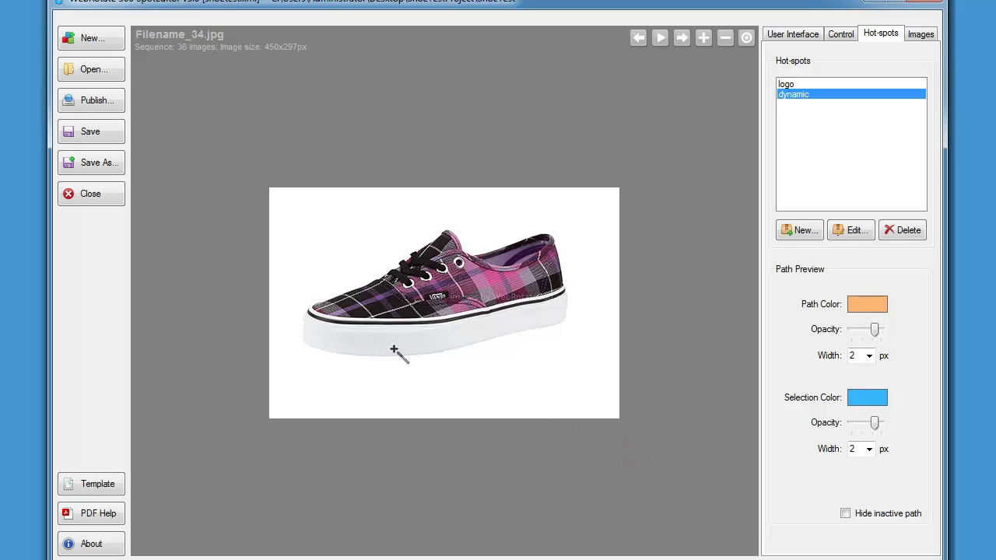
Step: Set the dynamic hotspot's path colour to black
click(862, 305)
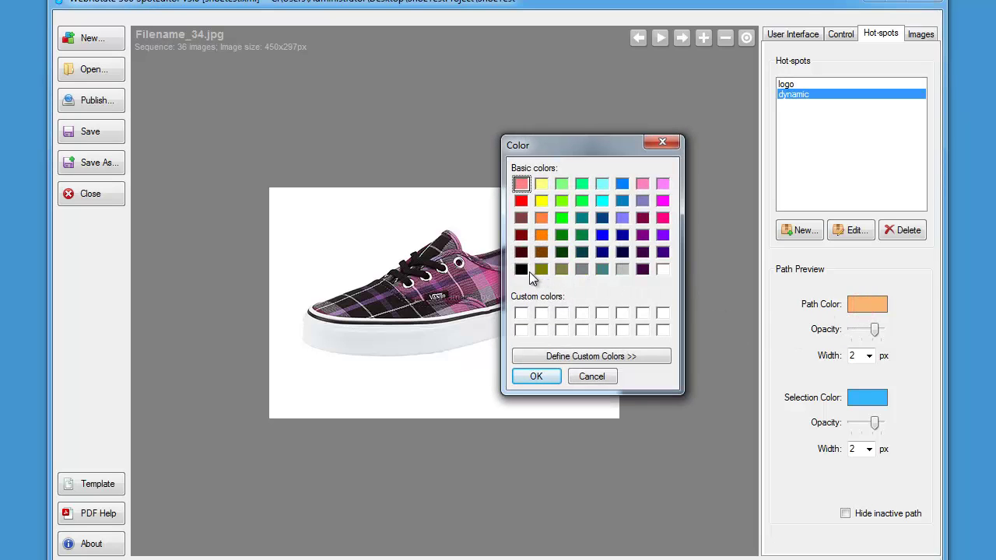
click(522, 269)
click(536, 376)
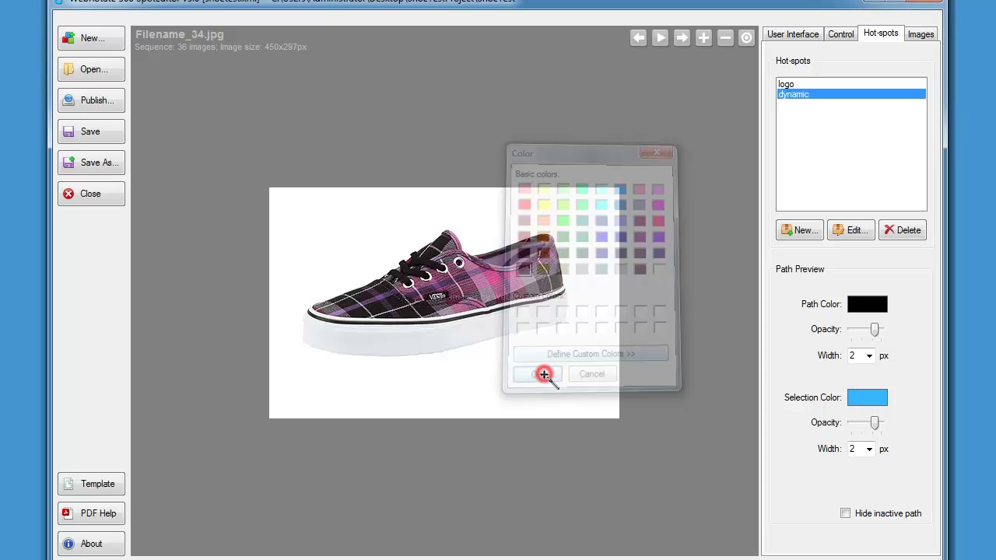
Step: Zoom the preview in, switch to high-resolution images, and turn the shoe to a side view
click(705, 39)
click(705, 39)
click(705, 39)
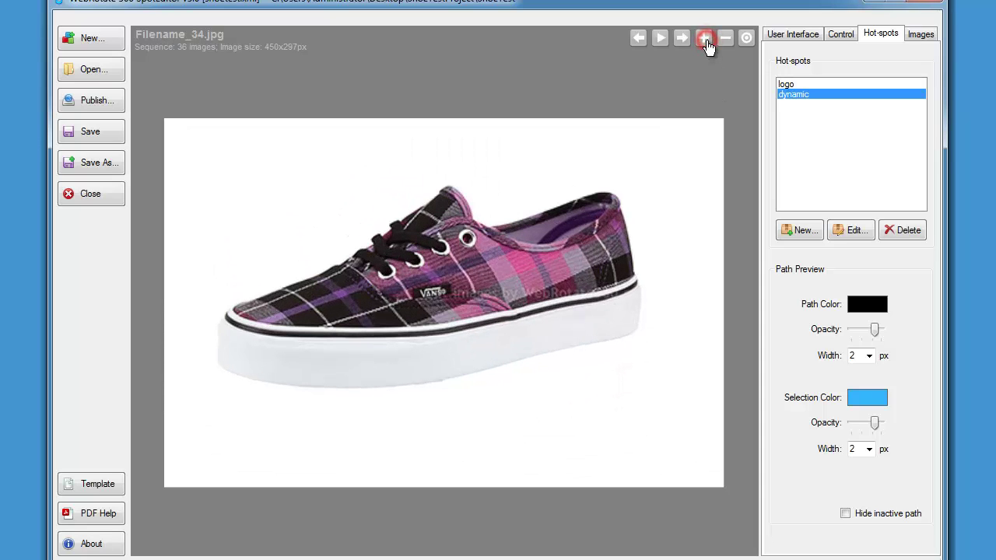
click(920, 34)
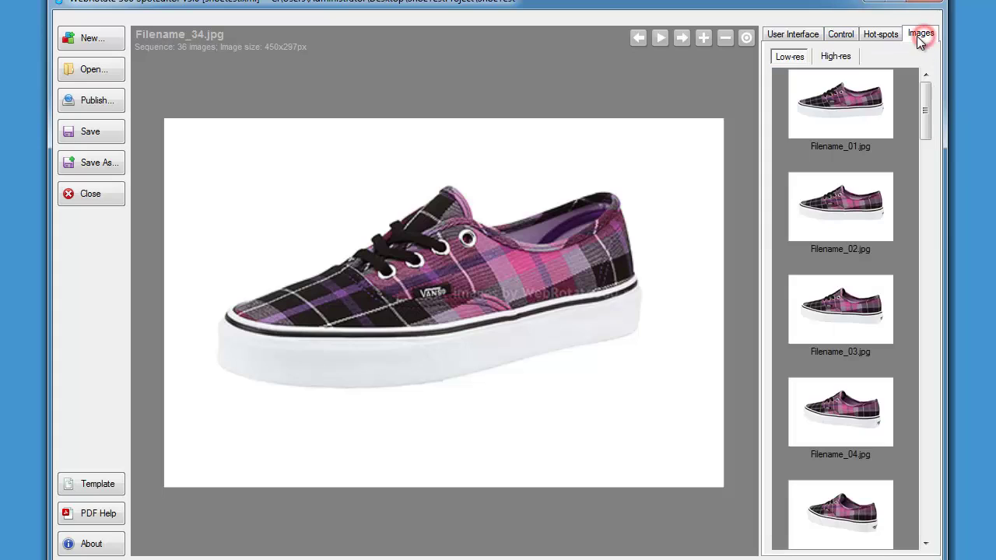
click(838, 57)
drag(465, 333, 476, 335)
click(880, 34)
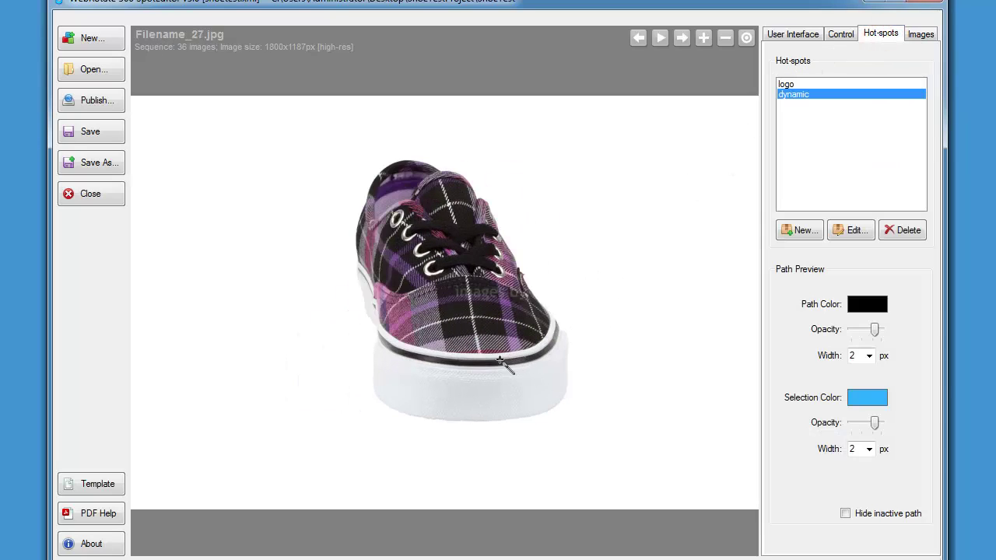
drag(498, 367, 493, 370)
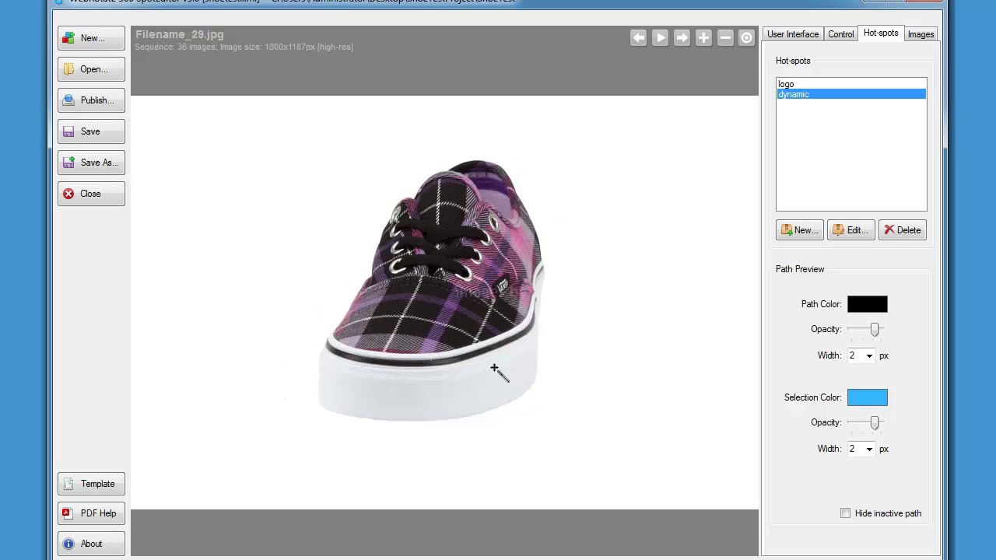
Step: Place five path points along the shoe's sole, from mid-sole toward the toe
click(388, 393)
click(327, 387)
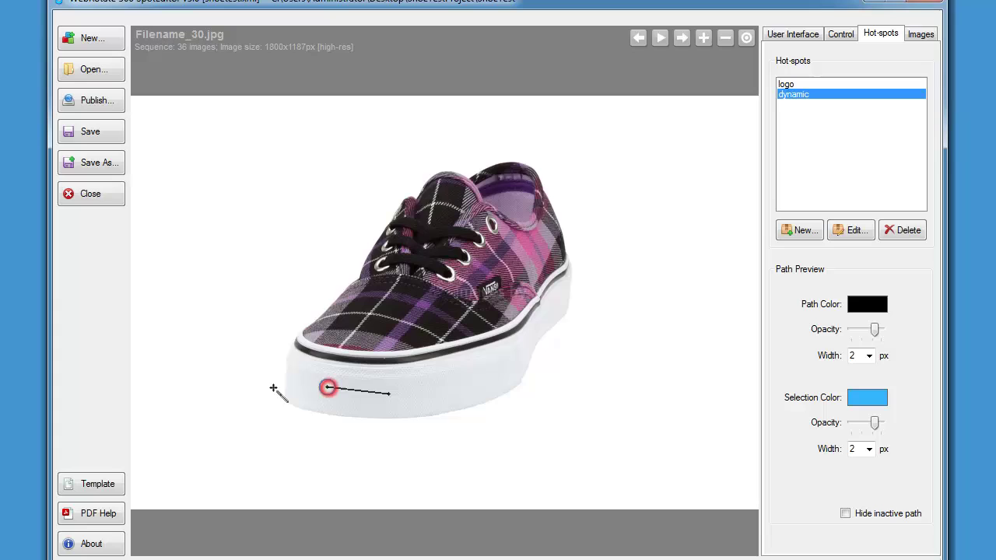
click(272, 378)
click(238, 371)
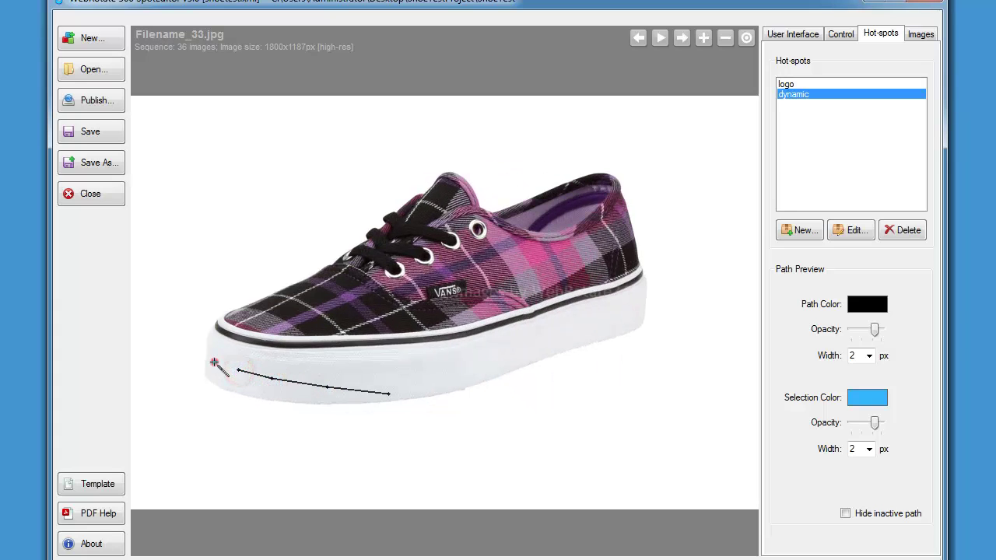
click(200, 355)
Step: Fine-tune one path point onto the sole, then publish and preview the viewer
mouse_move(267, 378)
mouse_down()
mouse_move(267, 390)
mouse_move(272, 371)
mouse_move(272, 381)
mouse_up()
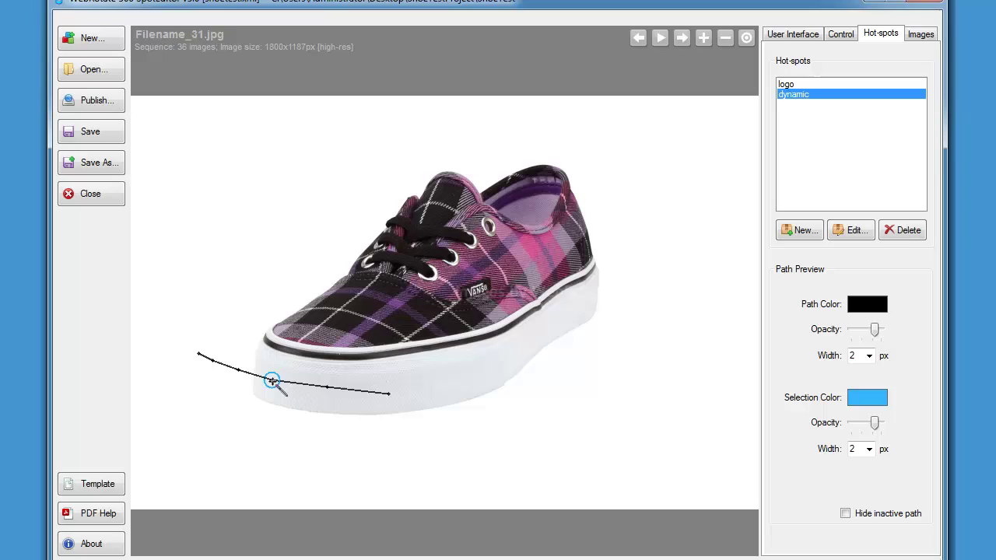
key(Up)
key(Up)
key(Up)
key(Up)
key(Up)
key(Up)
key(Down)
key(Down)
key(Down)
key(Down)
key(Down)
key(Right)
key(Right)
key(Right)
key(Right)
key(Right)
right_click(284, 440)
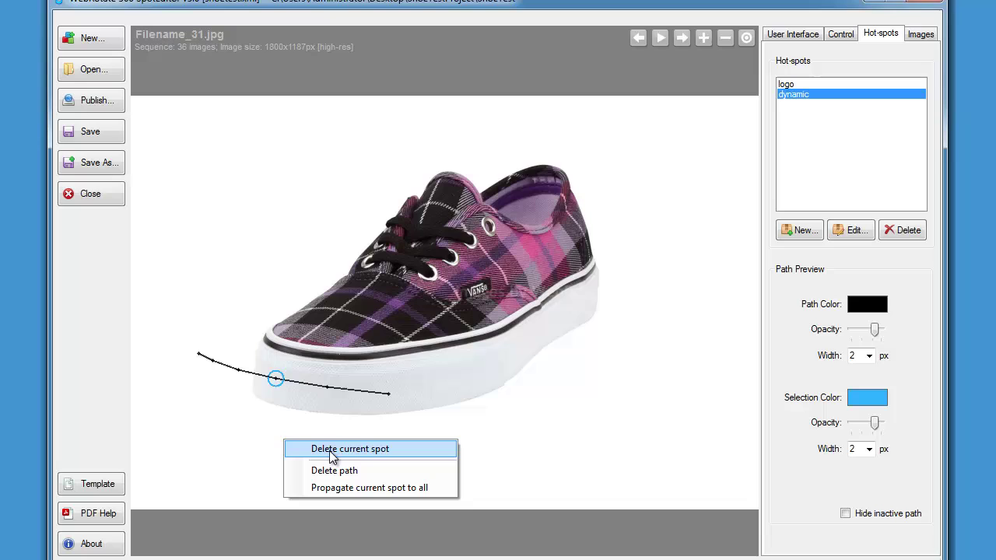
key(Escape)
key(ctrl+p)
key(Return)
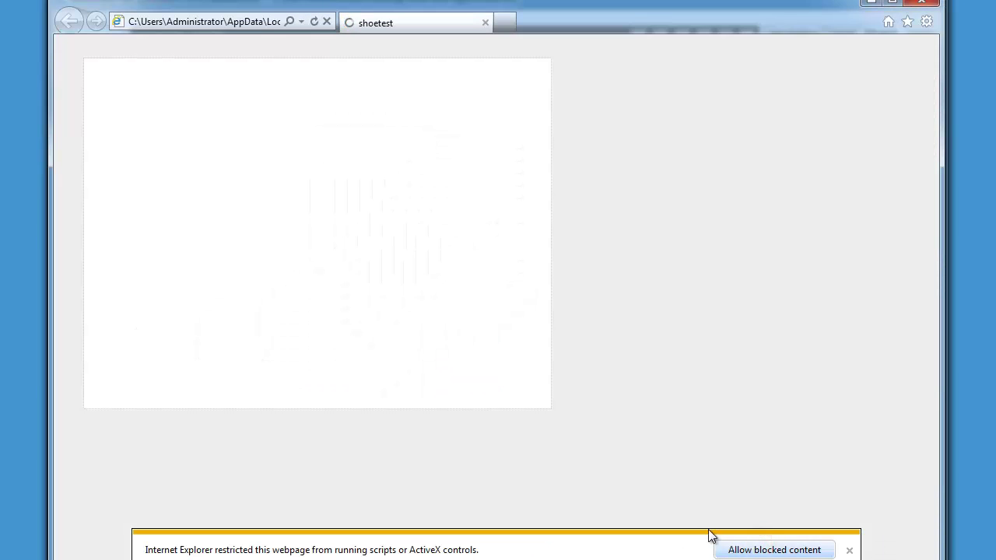
Step: Allow the page's blocked scripts, then follow the dynamic hotspot's learn-more link to webrotate360.com
click(739, 549)
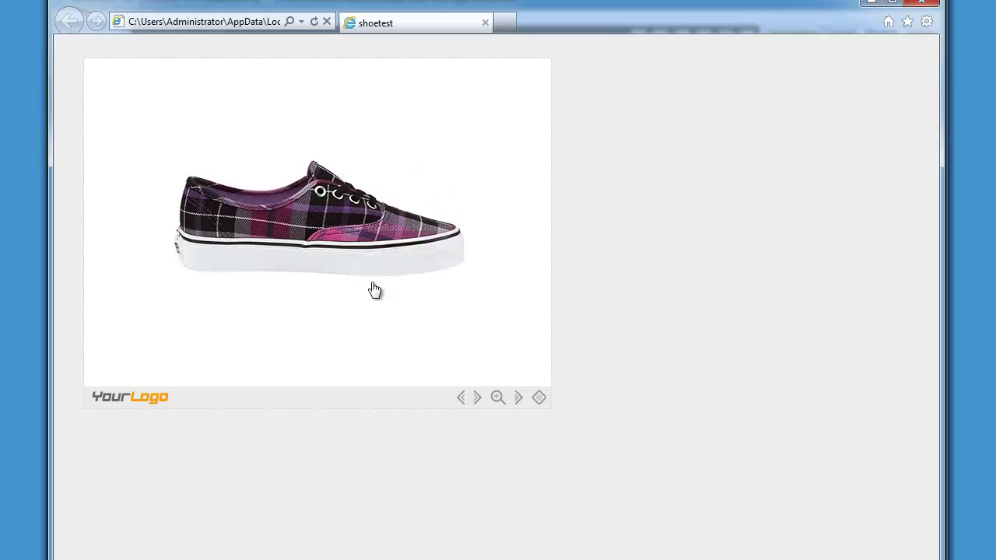
mouse_move(191, 276)
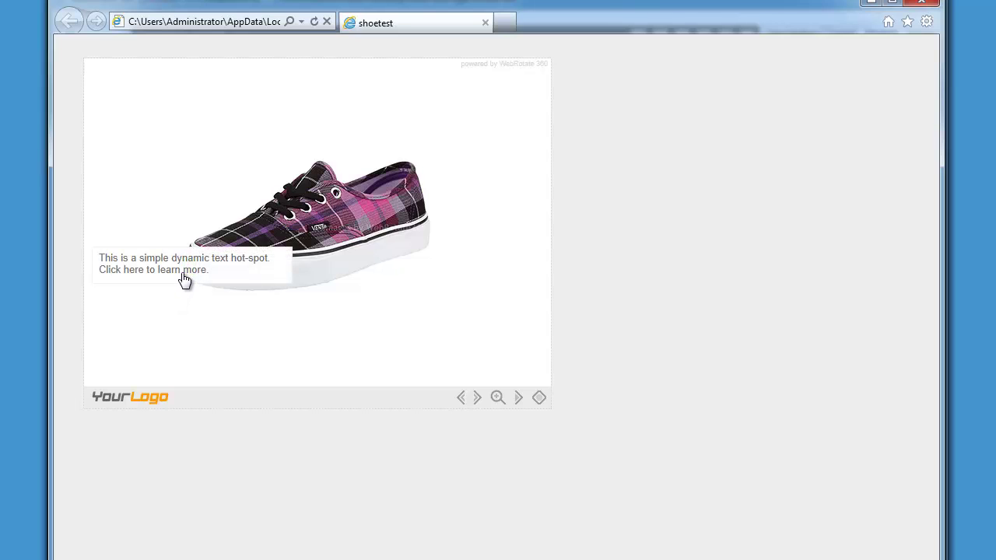
click(184, 279)
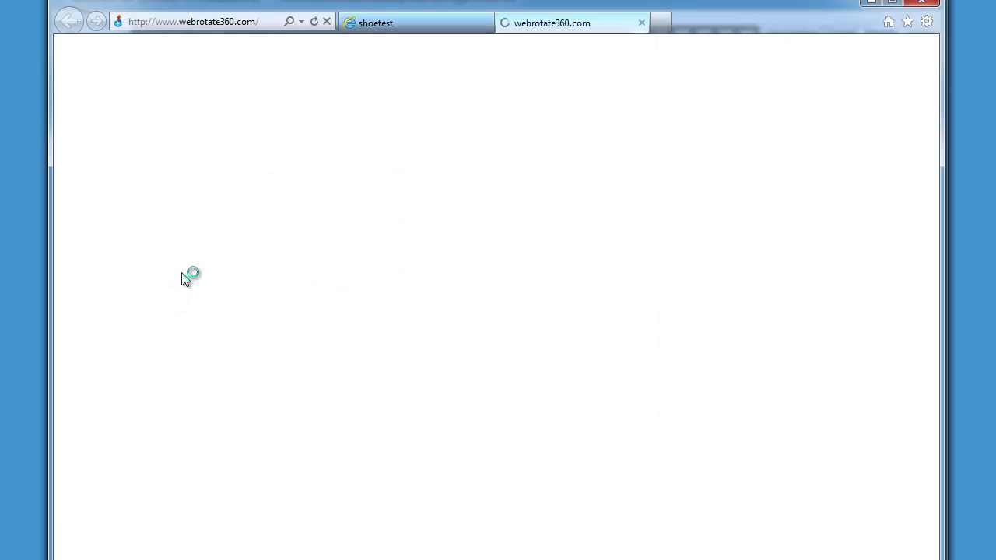